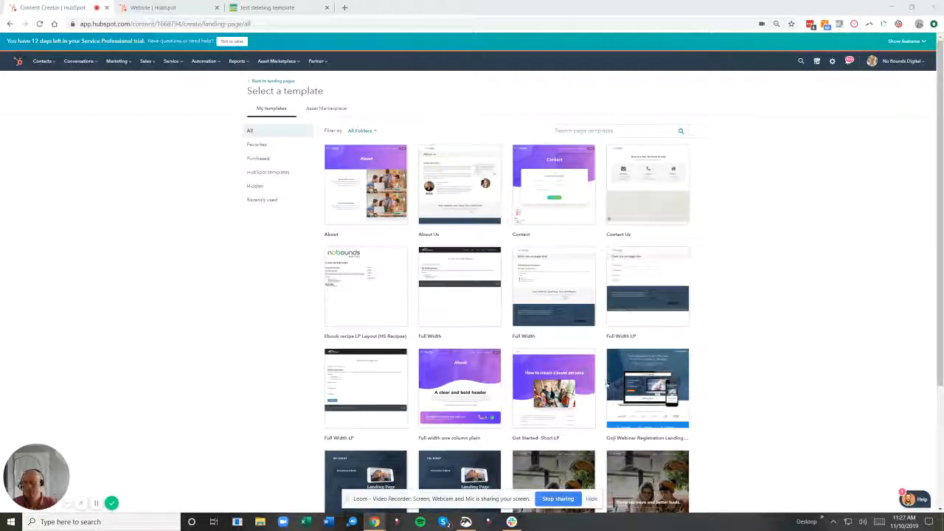
View the published test deleting template landing page in its tab, then return to the landing pages list.
click(165, 7)
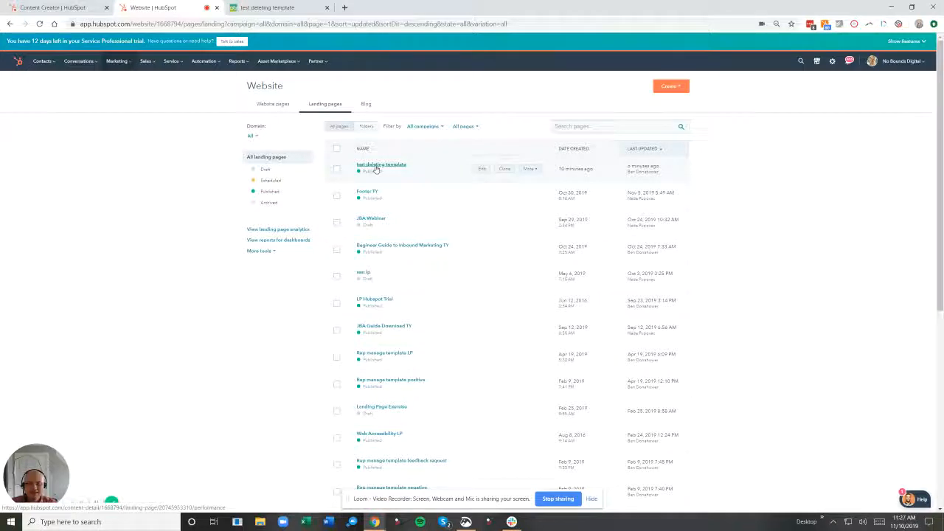
click(273, 5)
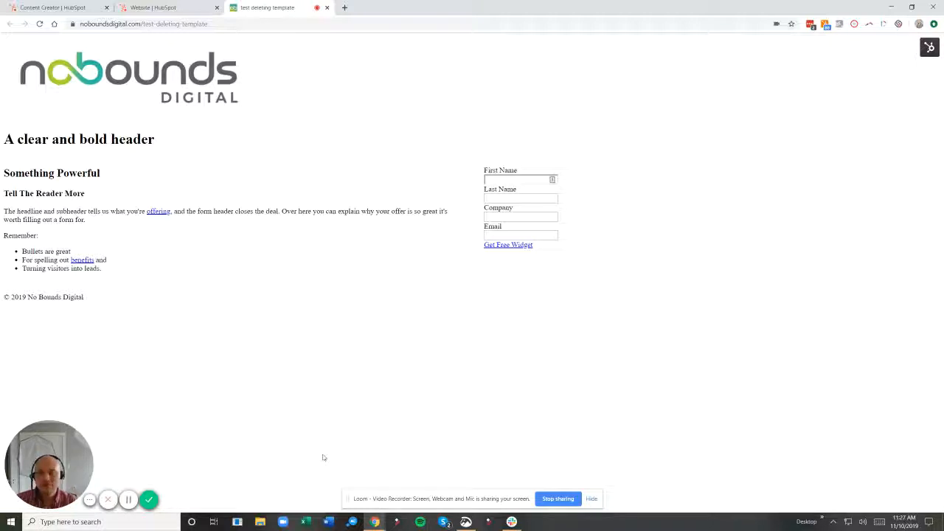
click(141, 7)
Edit the test deleting template landing page and replace its missing template with the Full Width template.
mouse_move(369, 177)
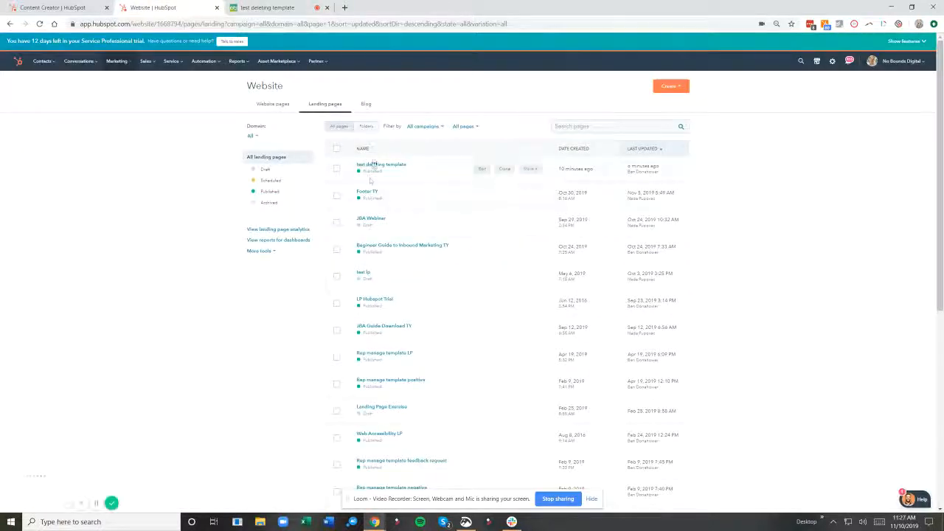
click(481, 168)
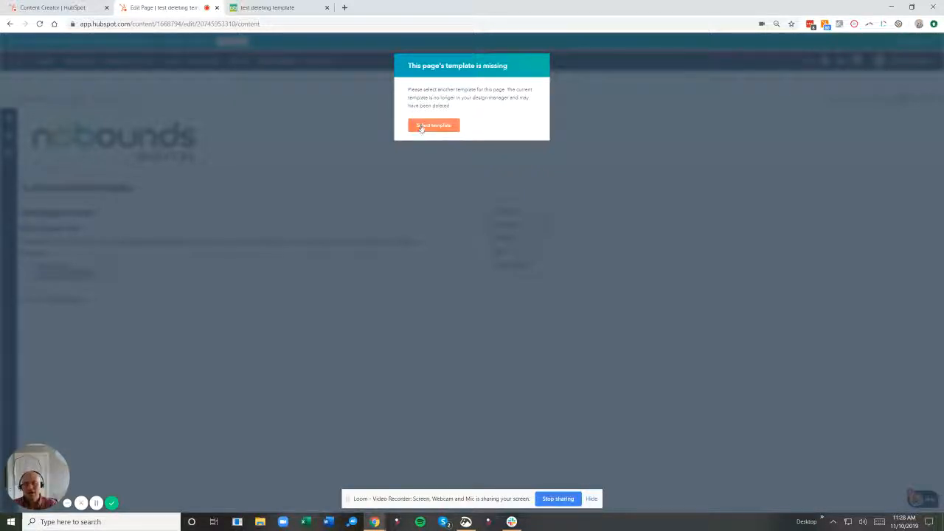
click(421, 127)
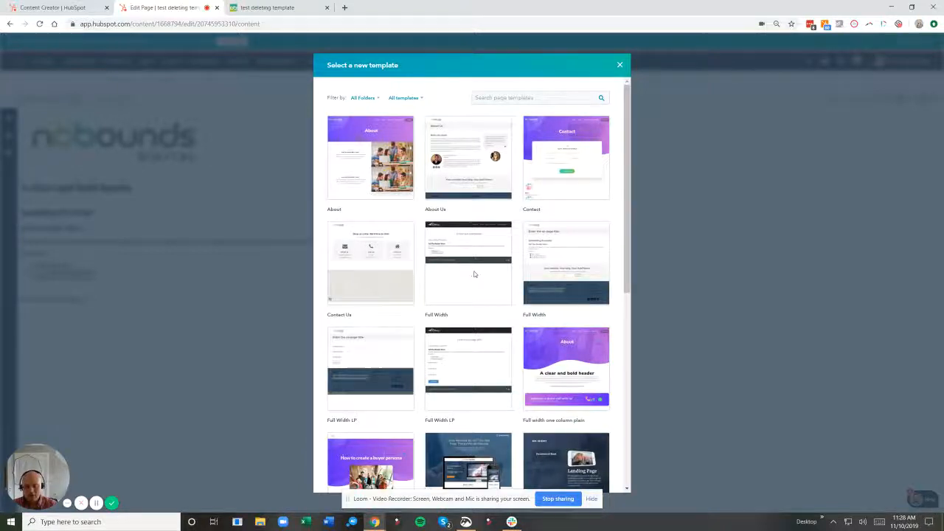
click(475, 275)
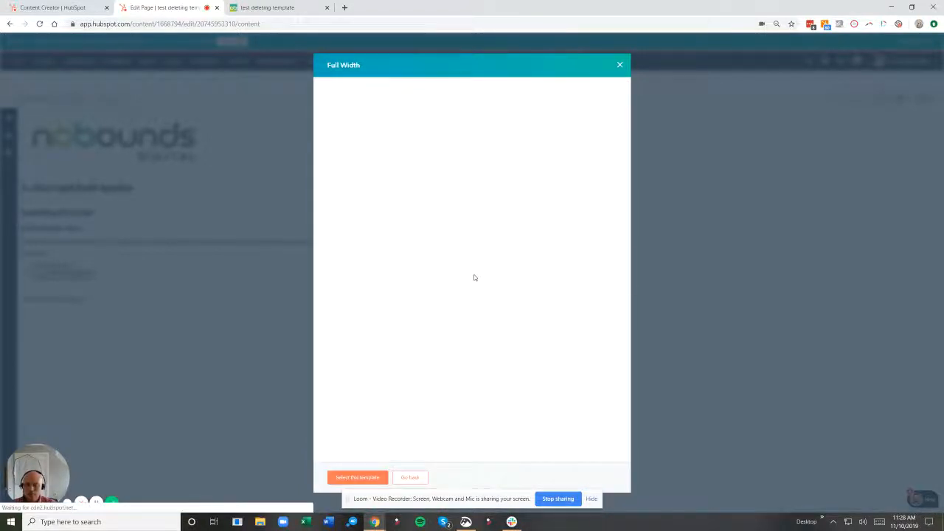
click(361, 479)
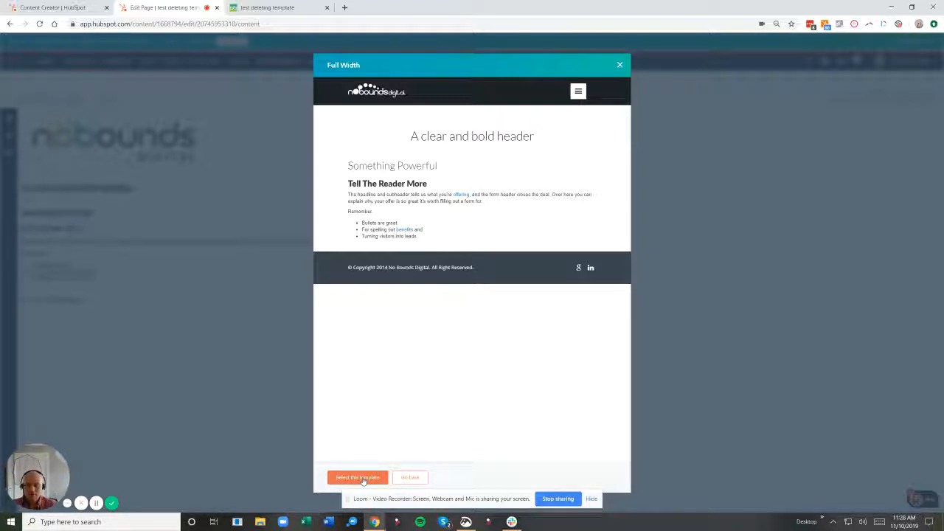
click(362, 477)
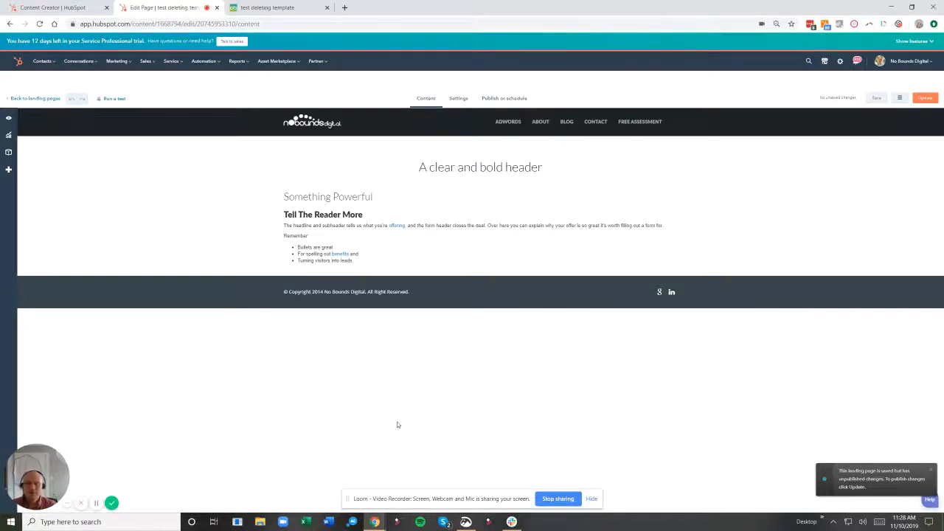
In the page's settings, open the Full Width template for editing from the Template section.
click(459, 99)
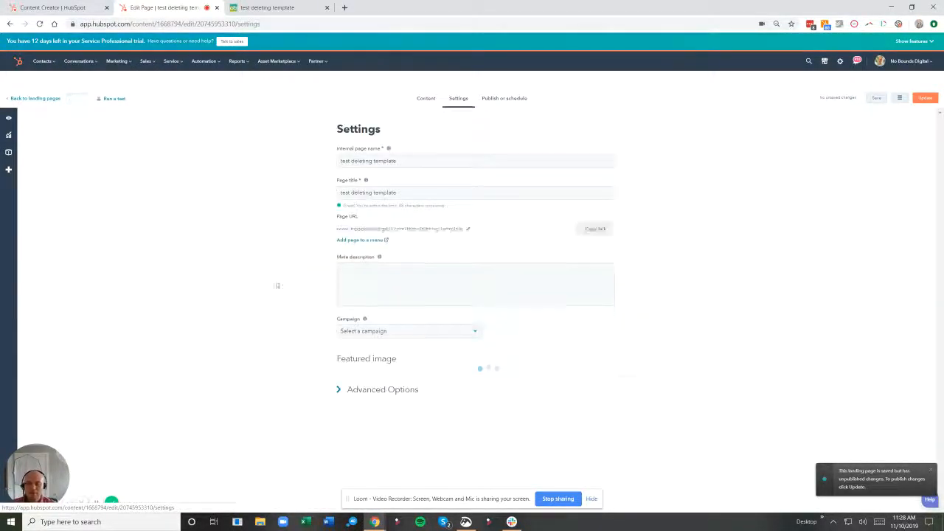
click(355, 419)
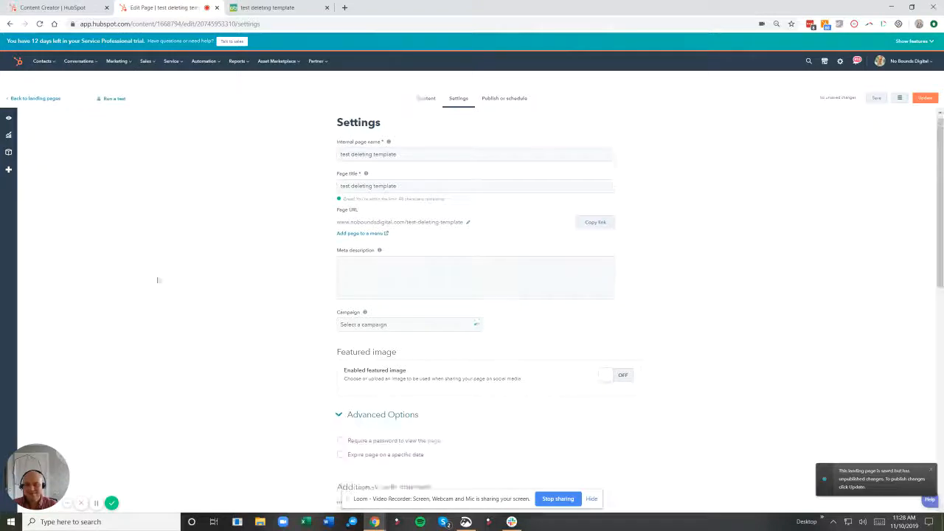
scroll(282, 276, down, 5)
scroll(286, 286, down, 3)
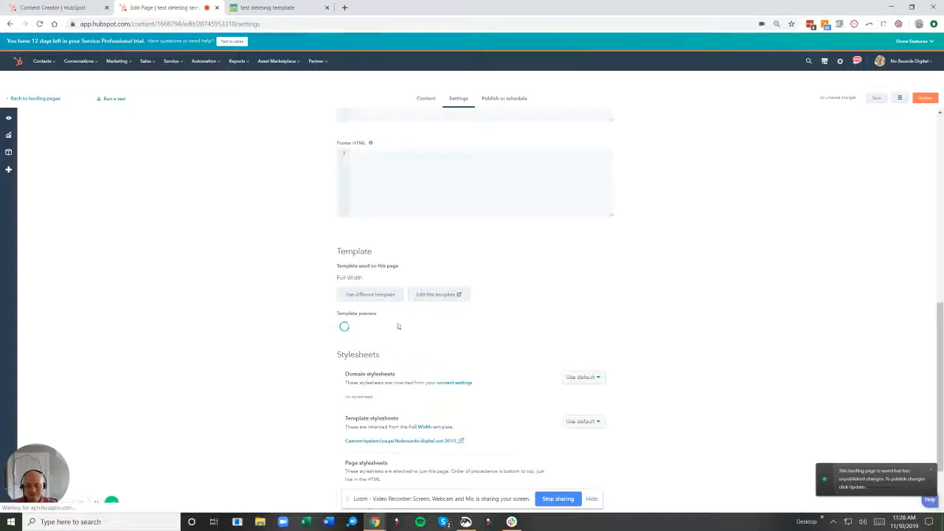
click(428, 298)
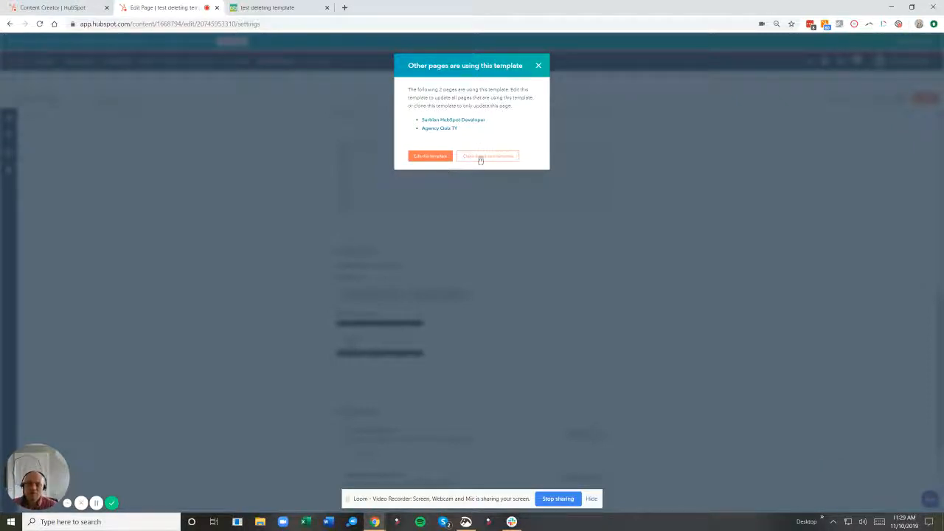
Open the Agency Quiz TY page listed as using this template and inspect its template in Settings.
click(432, 129)
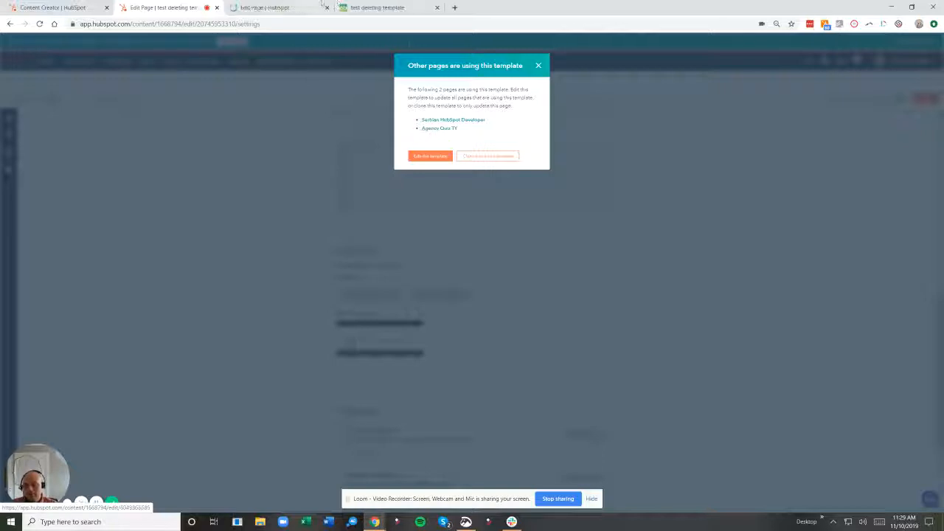
click(276, 7)
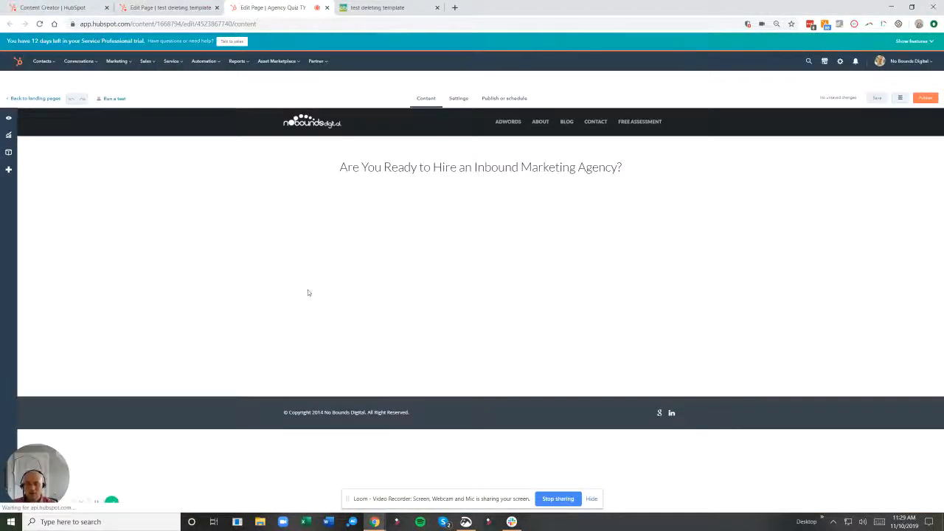
click(457, 101)
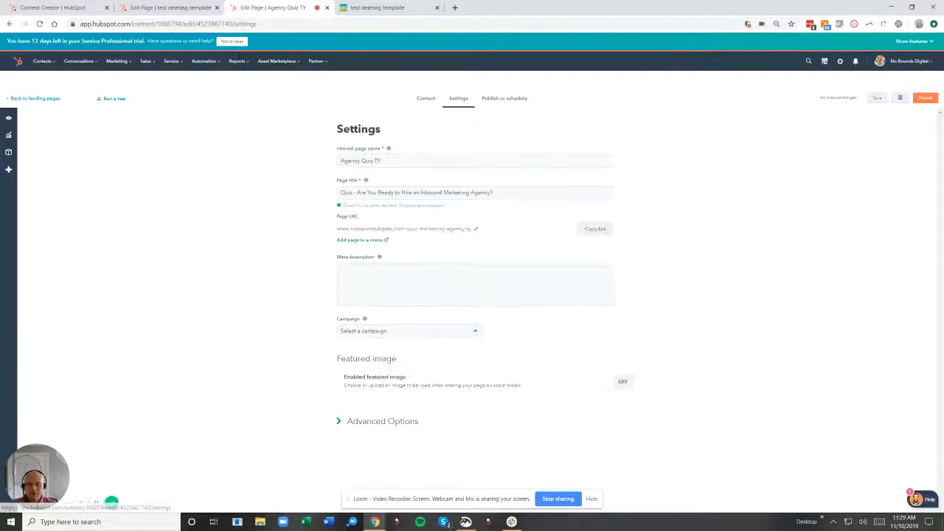
click(378, 421)
scroll(306, 411, down, 3)
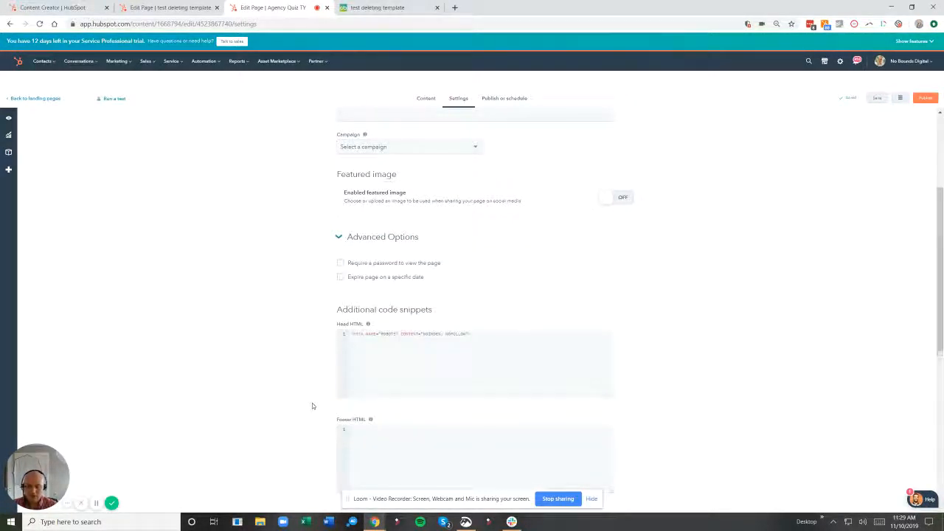
scroll(362, 385, up, 3)
scroll(361, 343, down, 7)
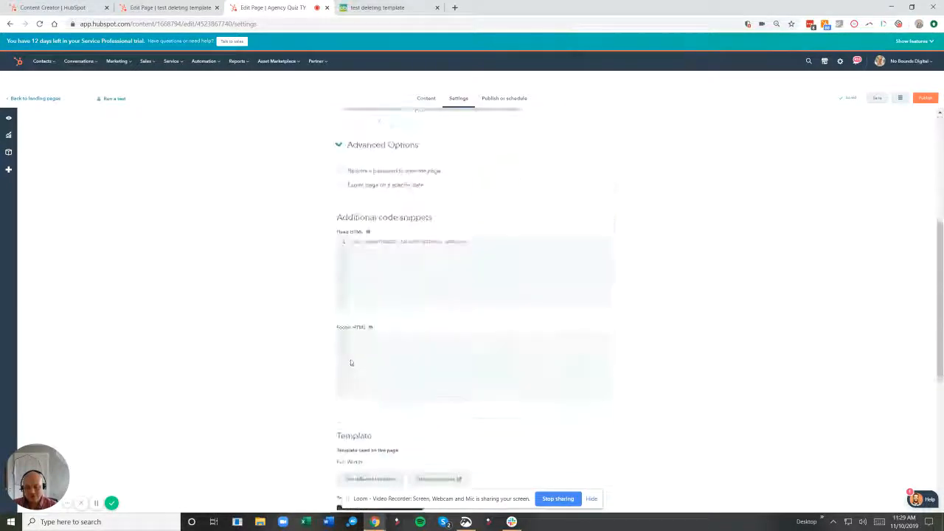
click(433, 340)
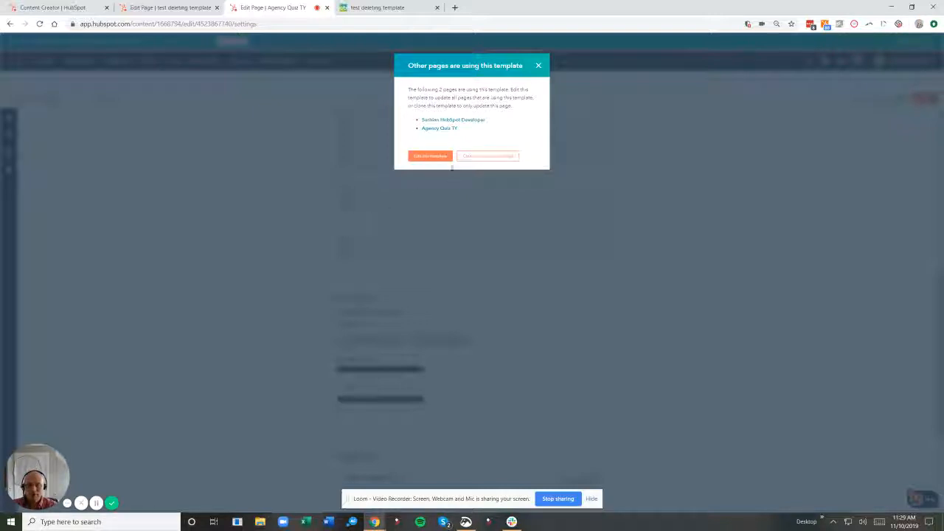
click(539, 66)
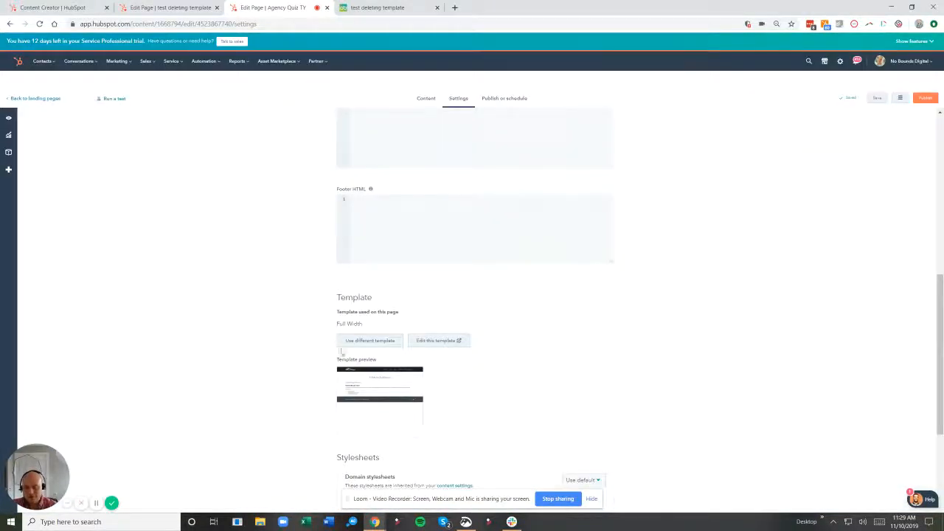
Switch the Agency Quiz TY page to the Full width one column plain template.
click(354, 341)
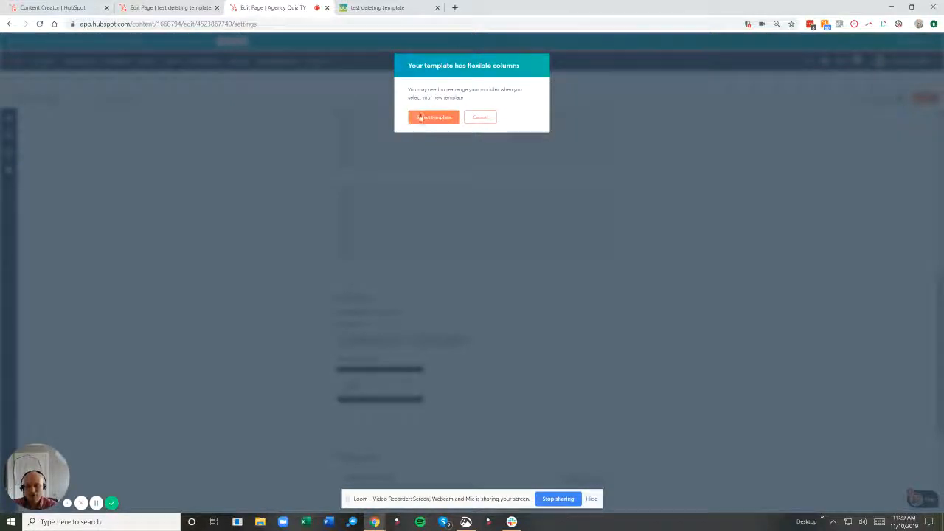
click(419, 118)
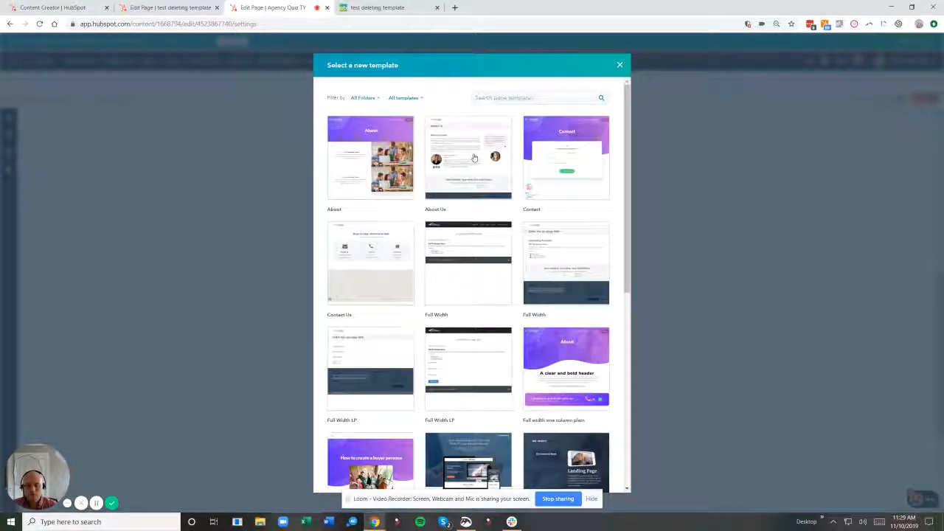
scroll(474, 158, down, 4)
scroll(474, 158, up, 1)
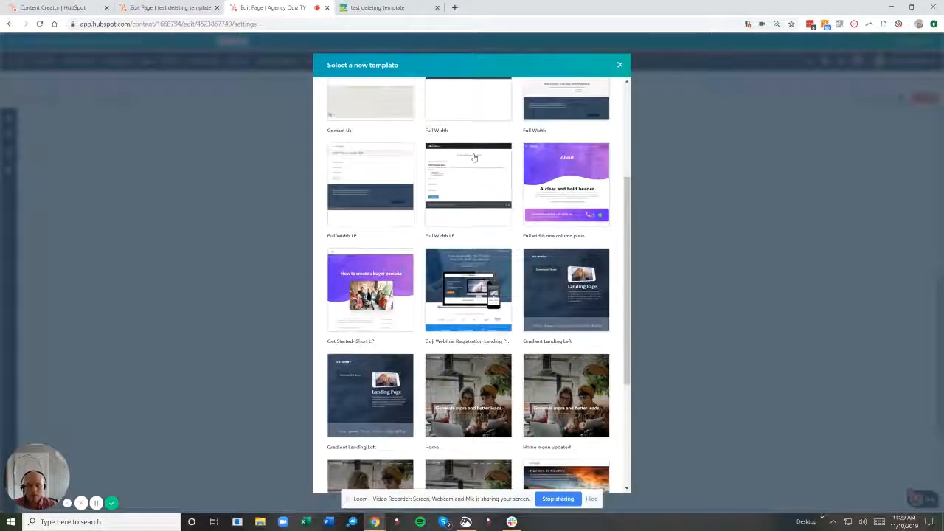
click(576, 211)
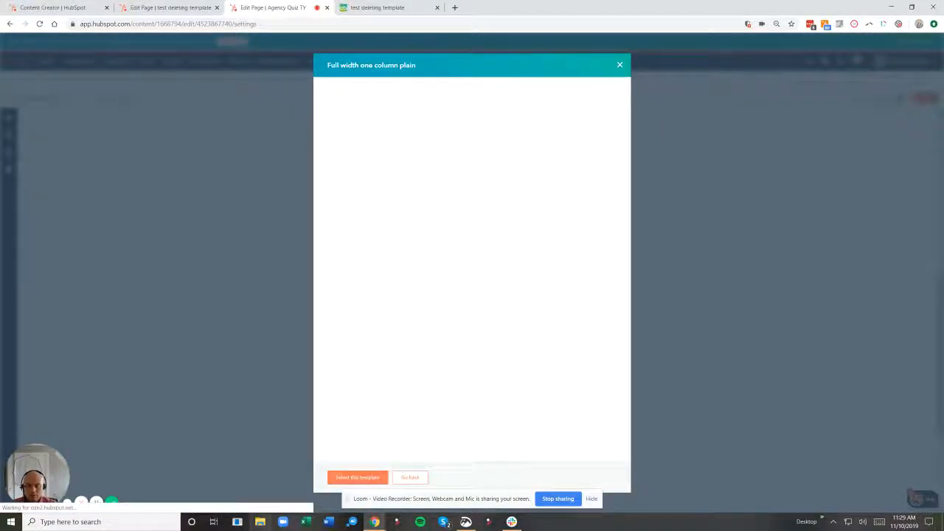
click(348, 477)
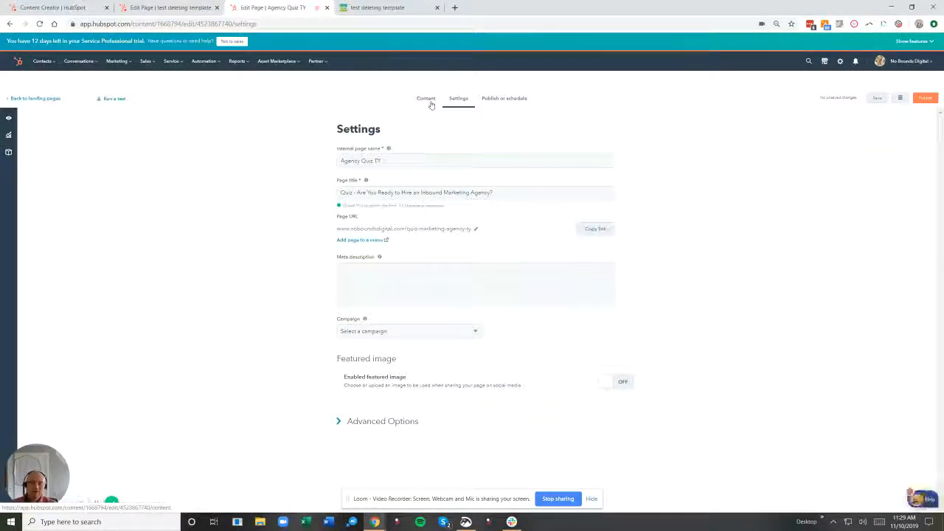
Review the Agency Quiz TY page content with its new template.
click(427, 101)
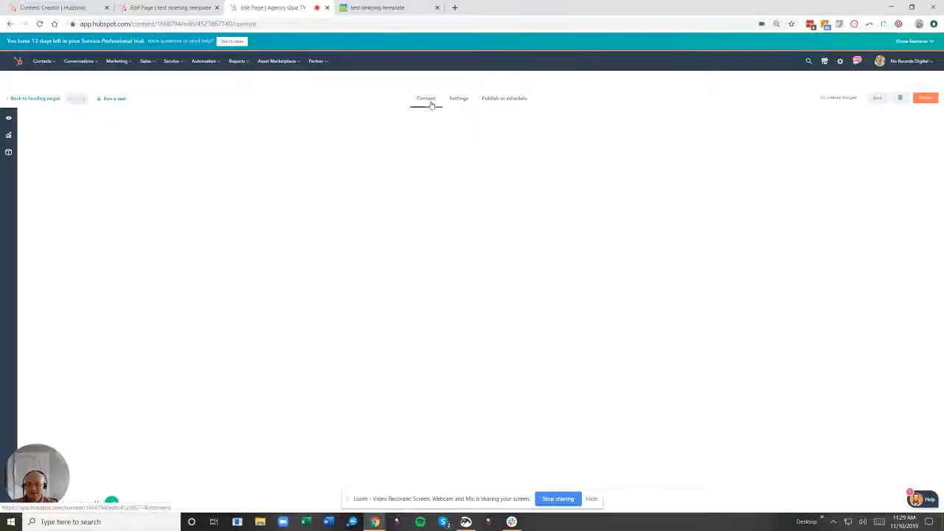
scroll(430, 224, down, 4)
scroll(248, 290, up, 5)
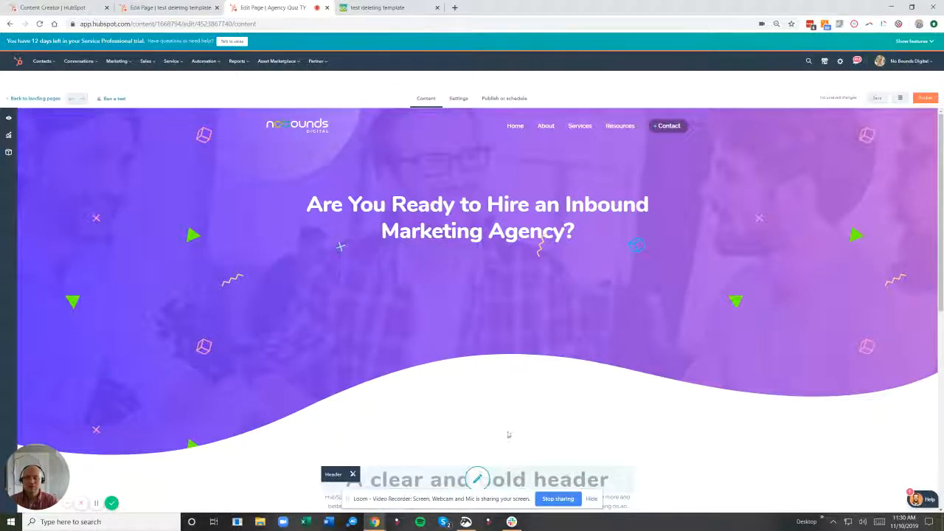
scroll(505, 431, down, 5)
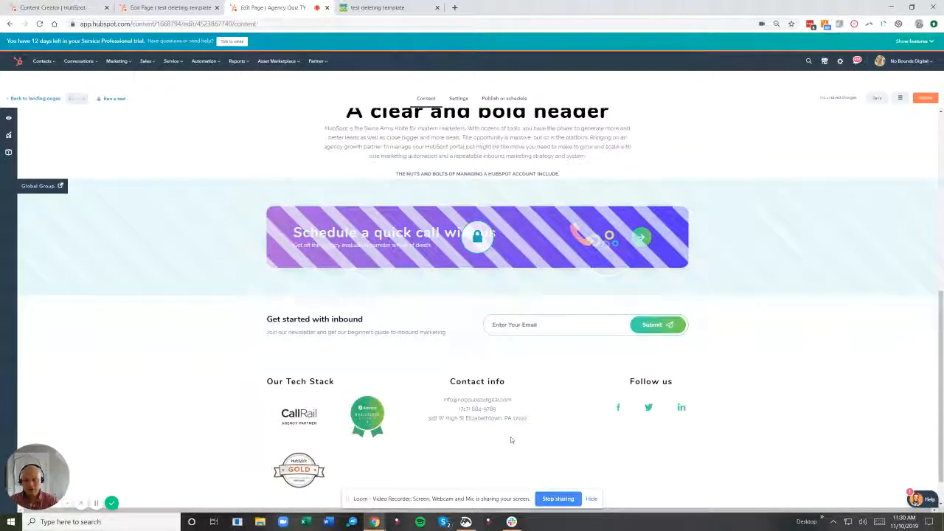
scroll(510, 439, up, 3)
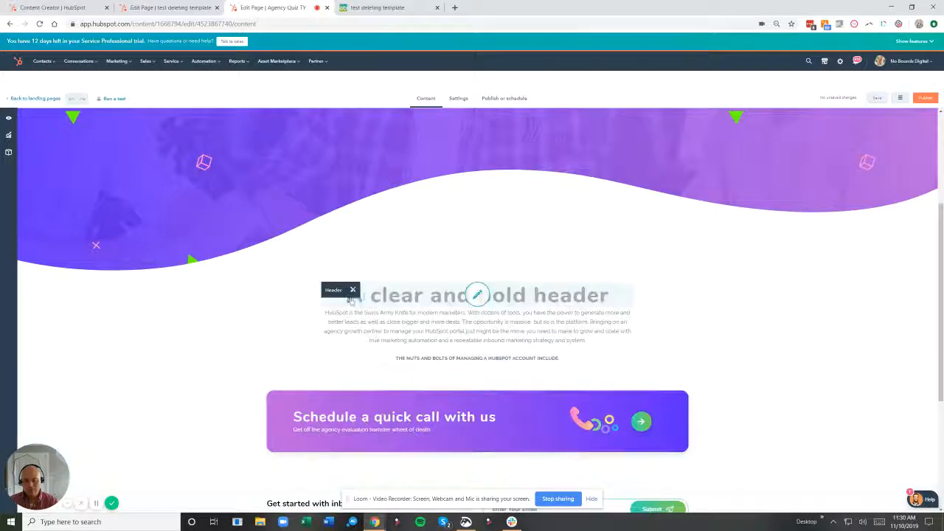
scroll(428, 347, down, 3)
scroll(428, 326, up, 5)
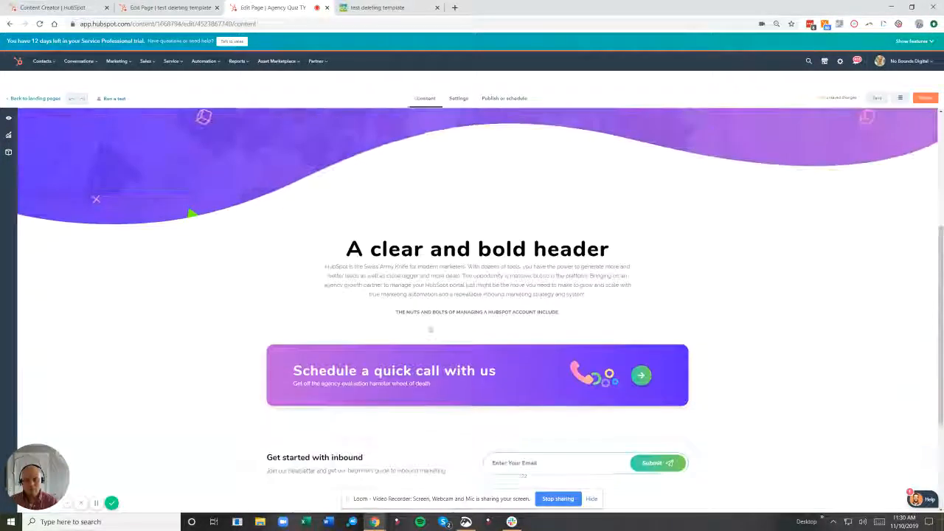
click(459, 99)
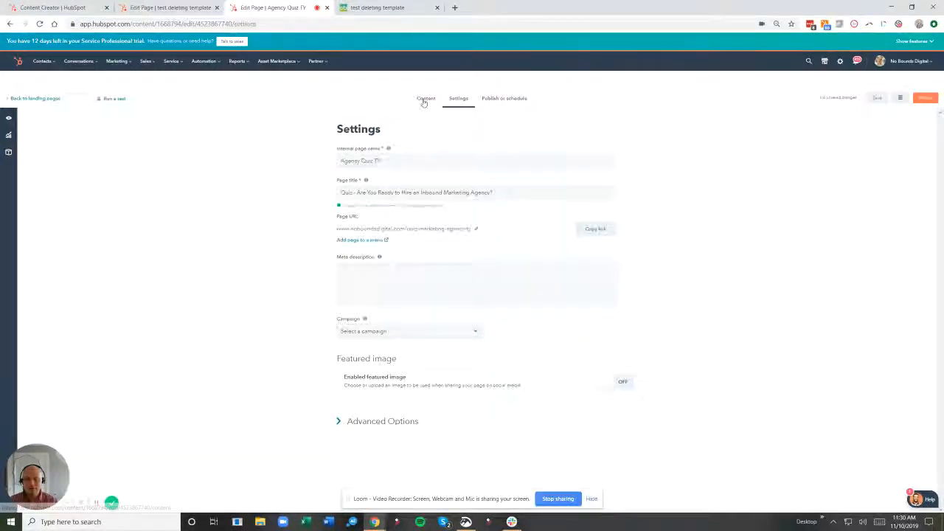
click(426, 98)
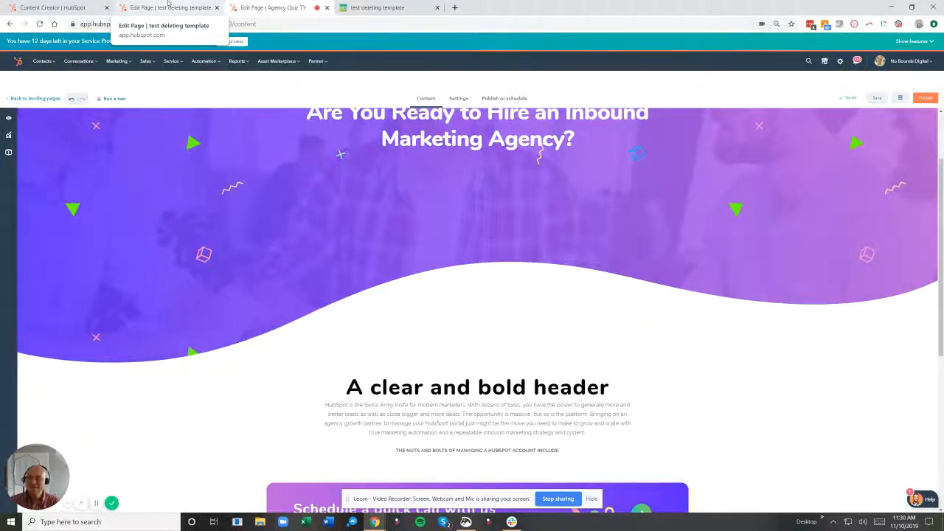
Back on the test deleting template page, clone the Full Width template as "testing delete this template".
click(168, 8)
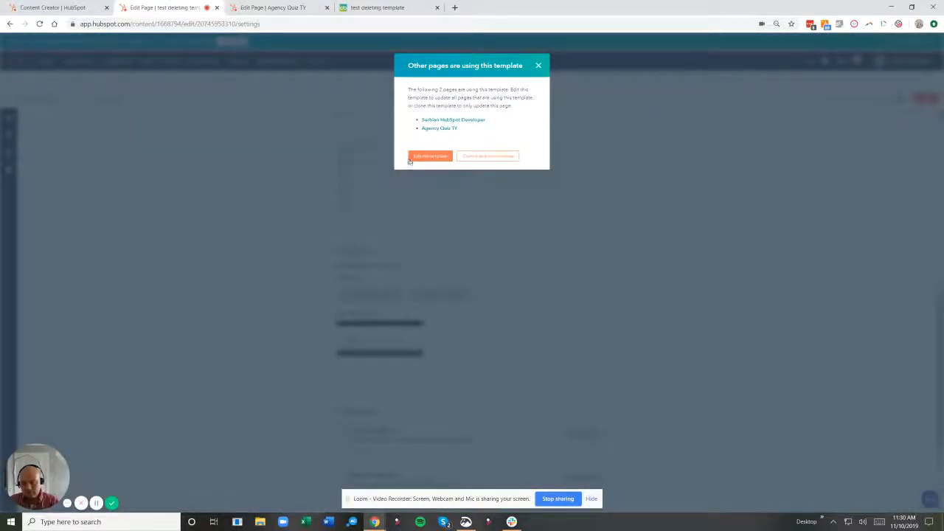
click(473, 157)
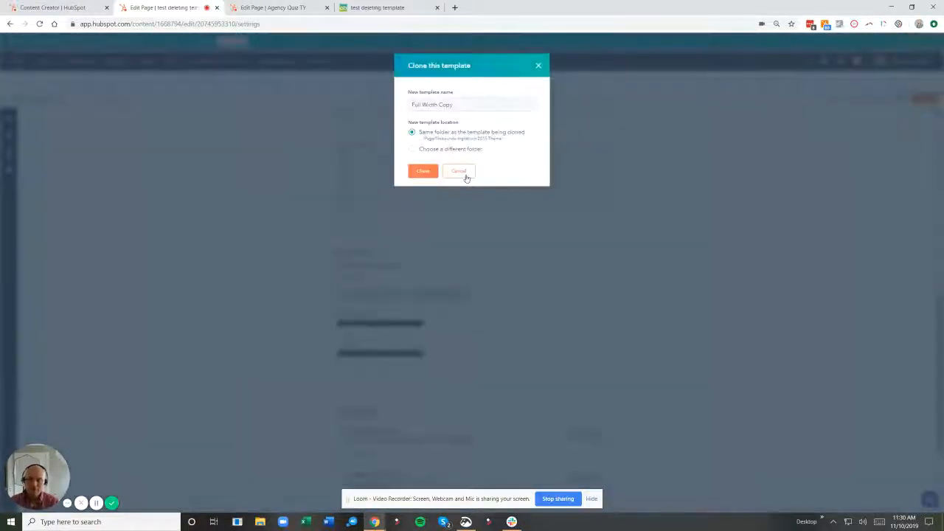
triple_click(445, 103)
text(testing delete this template)
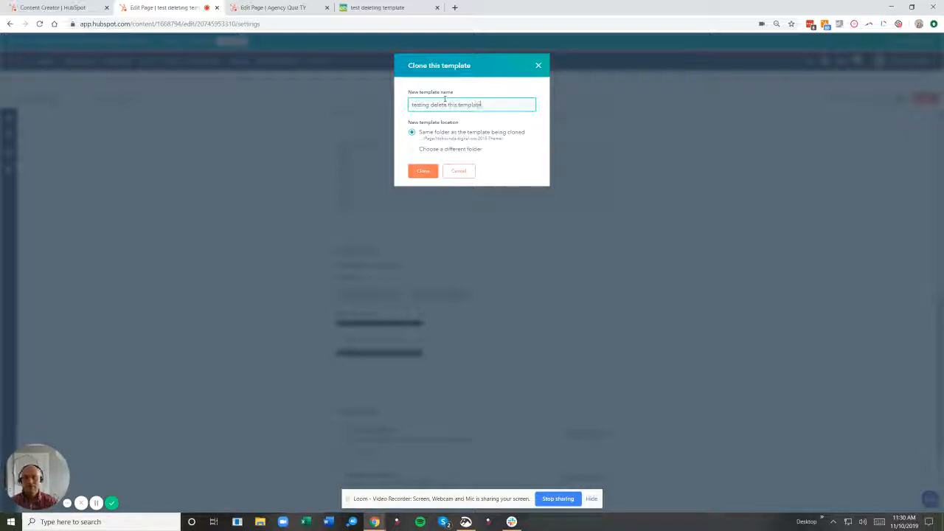
click(423, 171)
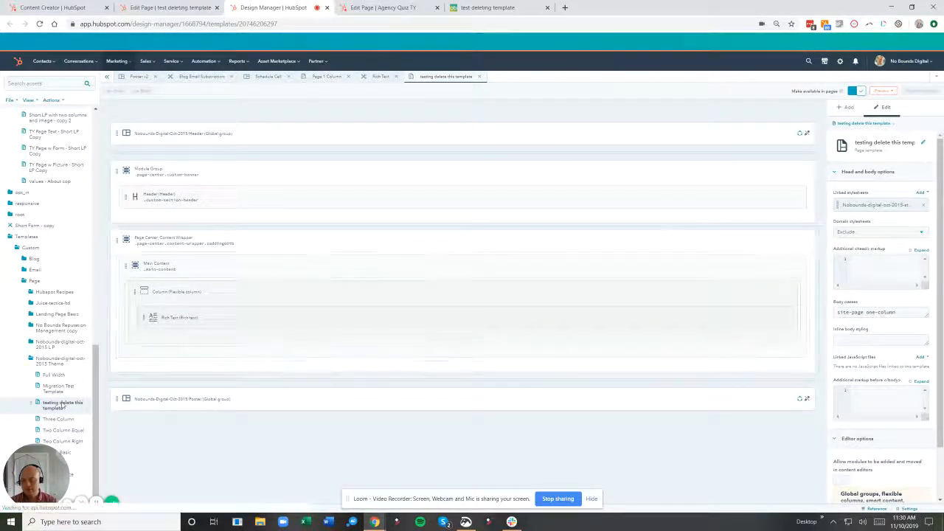
Open the delete dialog for the testing delete this template template to check which assets use it, then cancel.
right_click(62, 404)
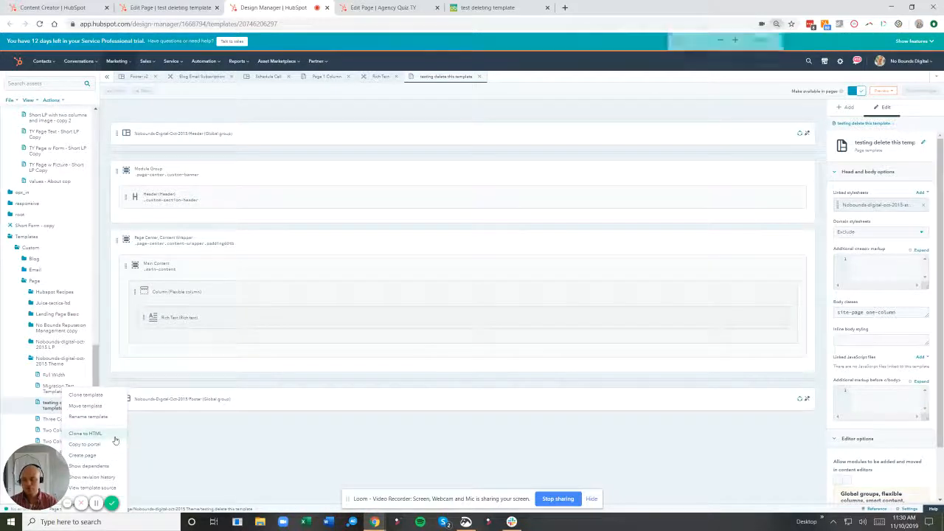
scroll(105, 455, up, 1)
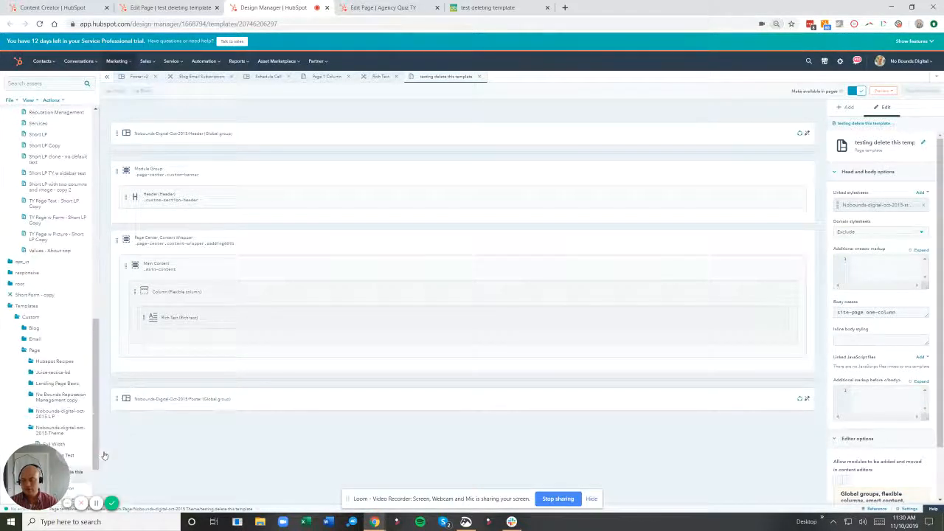
key(ctrl+minus)
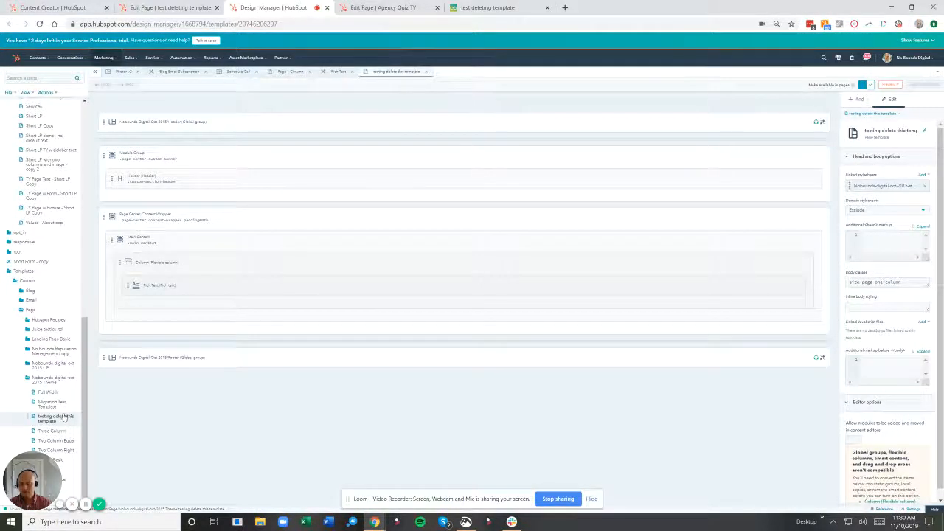
right_click(62, 417)
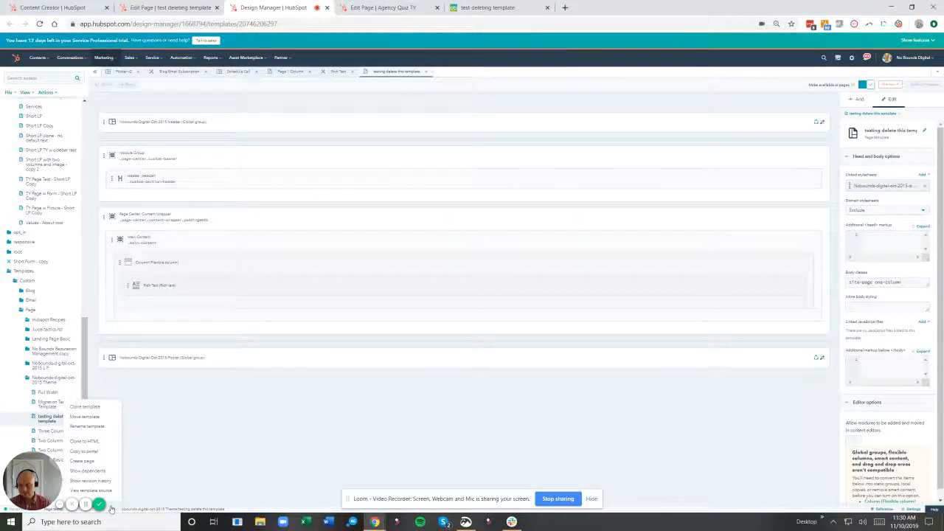
click(110, 505)
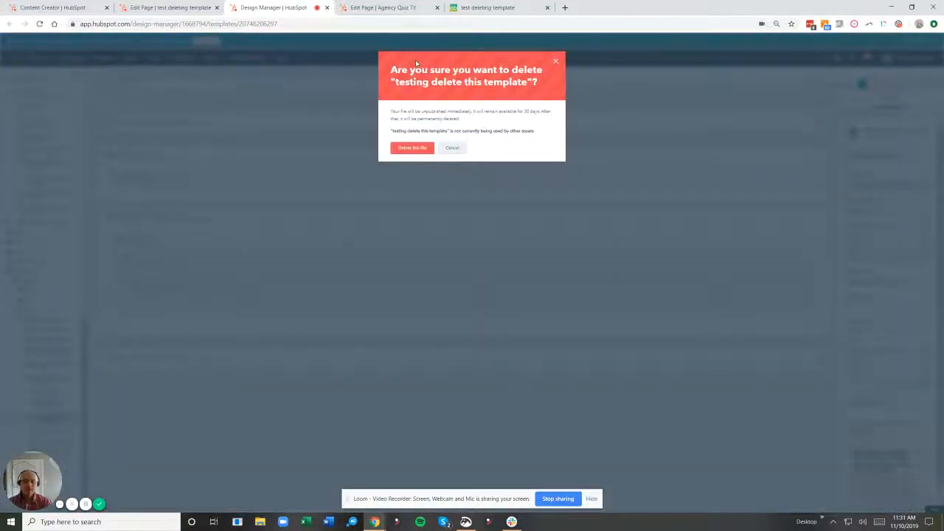
key(ctrl+plus)
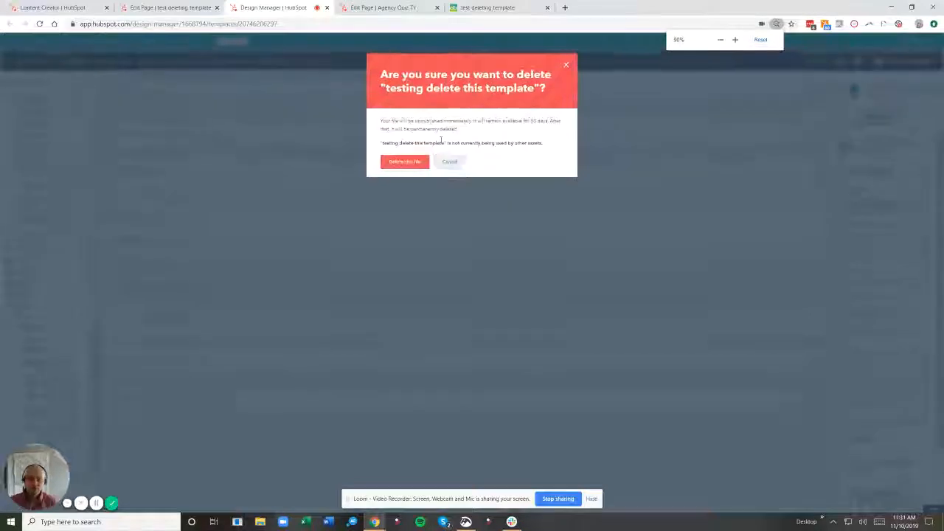
key(ctrl+plus)
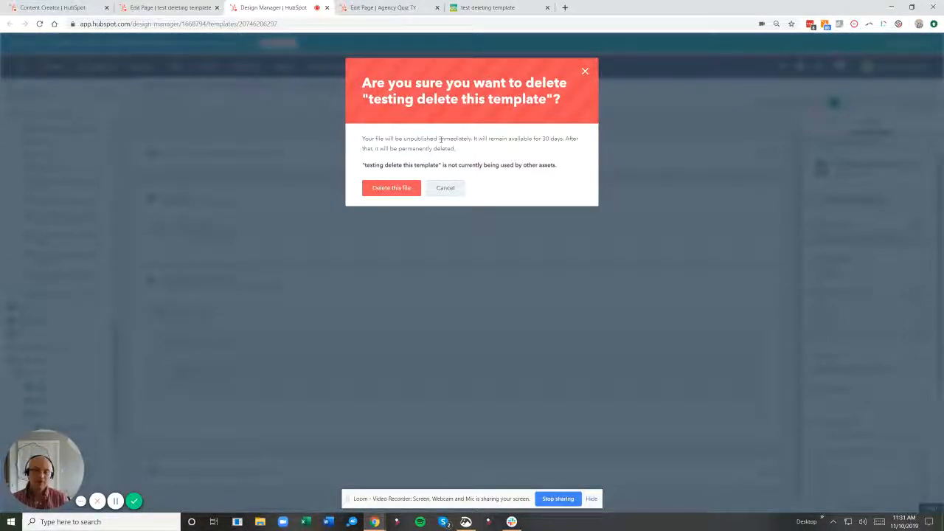
click(448, 188)
Switch the test deleting template page to the testing delete this template template and publish the update.
click(170, 8)
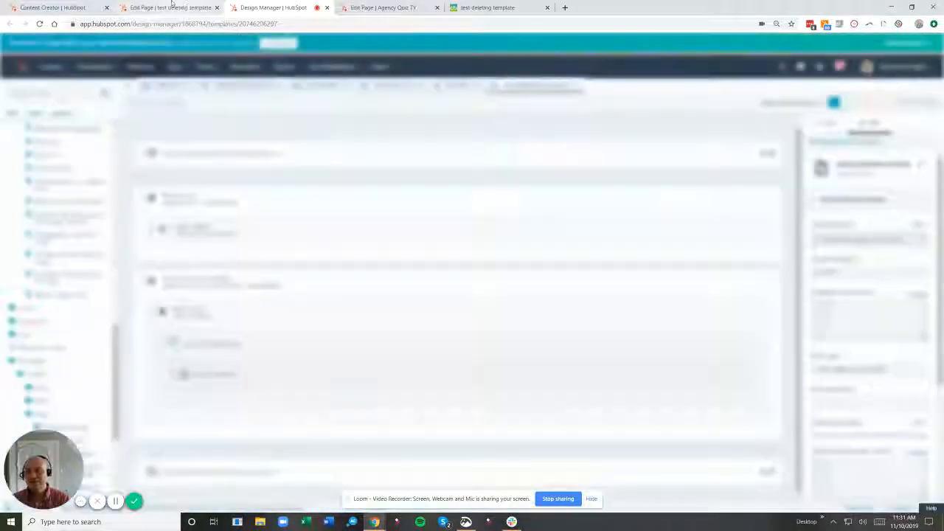
key(F5)
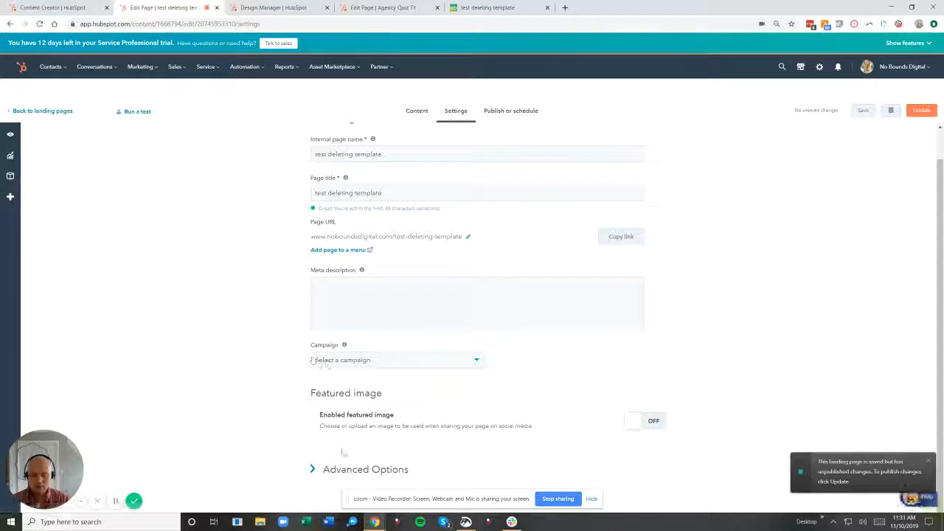
click(351, 469)
scroll(272, 394, down, 4)
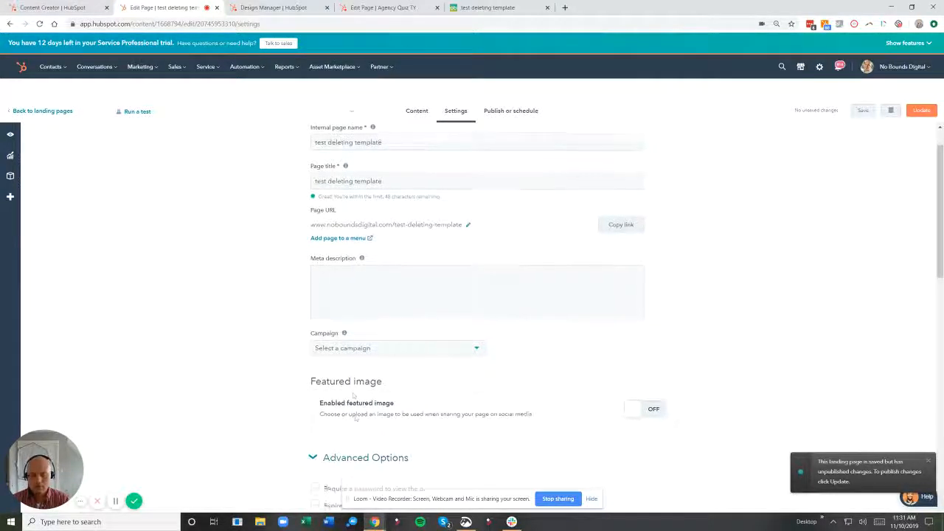
scroll(272, 393, down, 3)
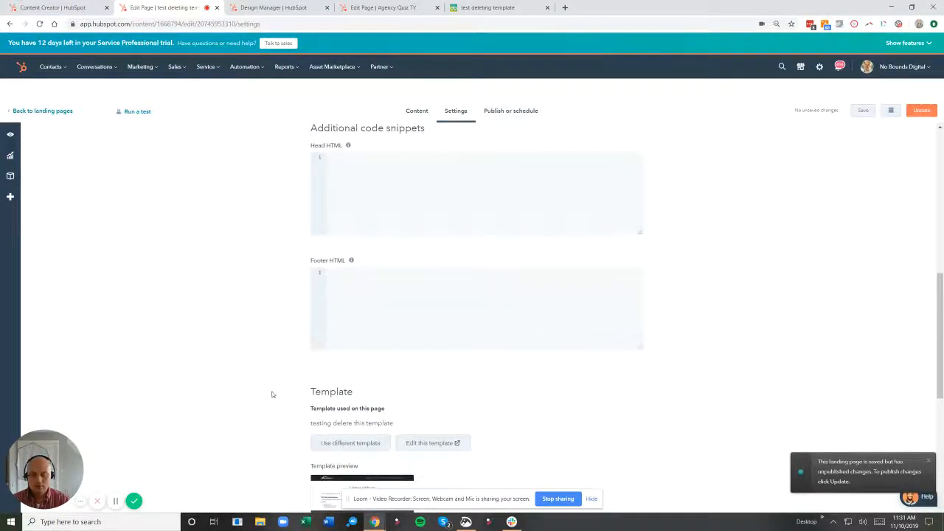
click(341, 351)
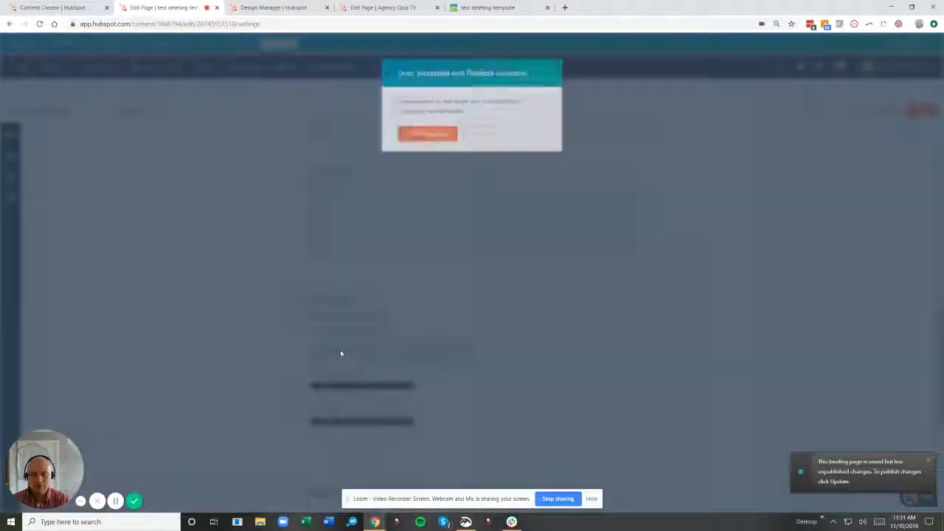
click(432, 136)
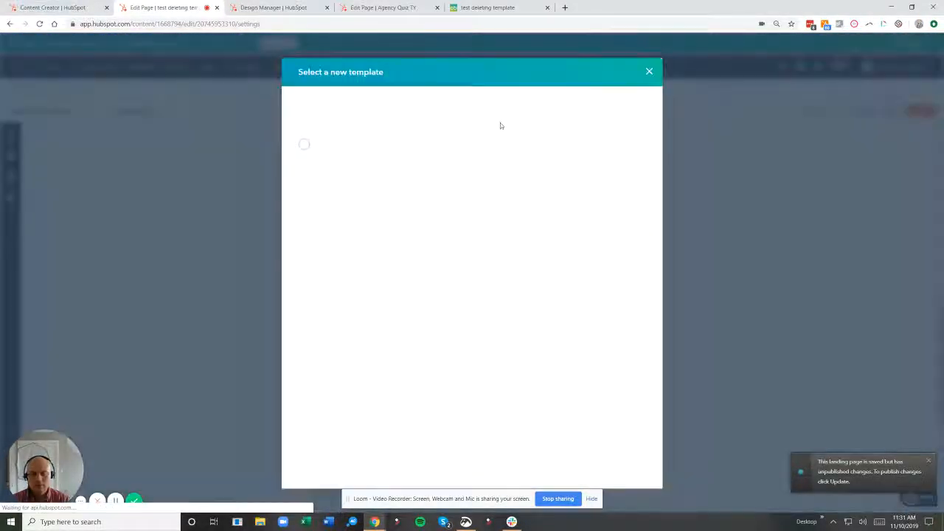
click(512, 116)
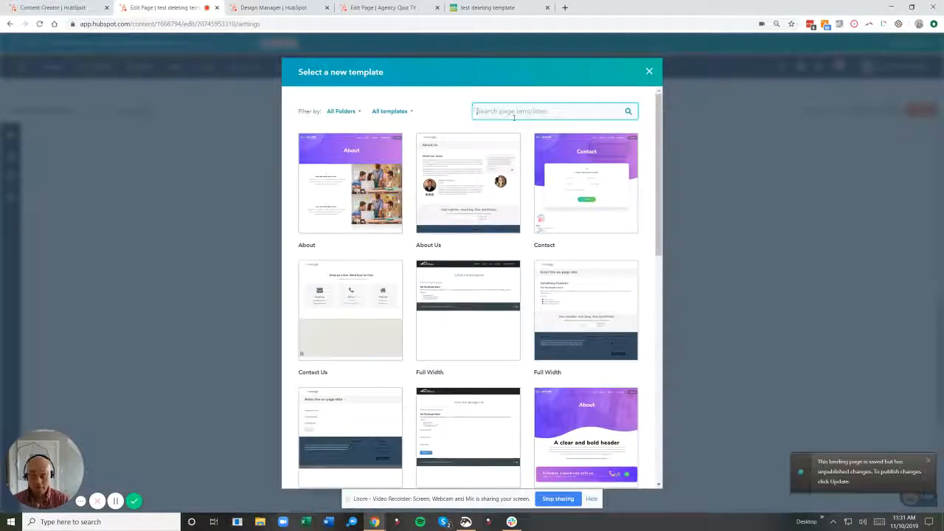
text(test de)
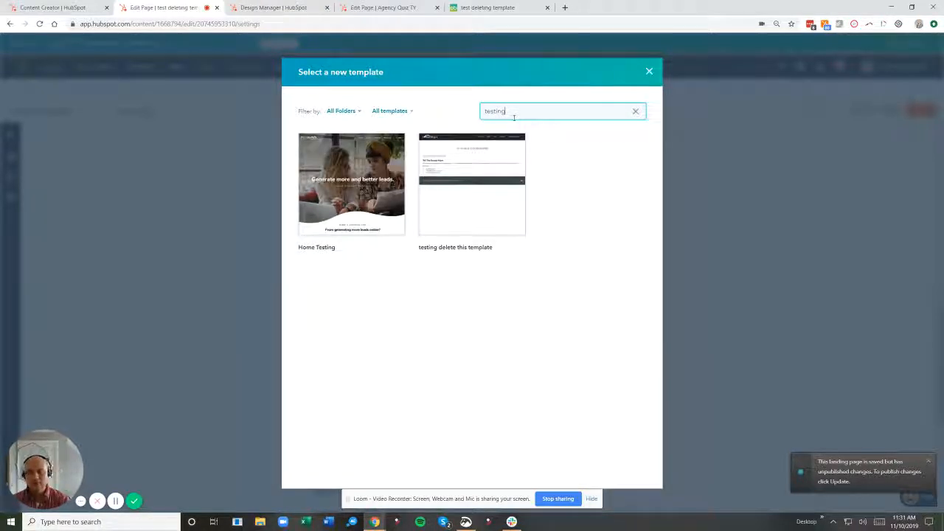
click(488, 230)
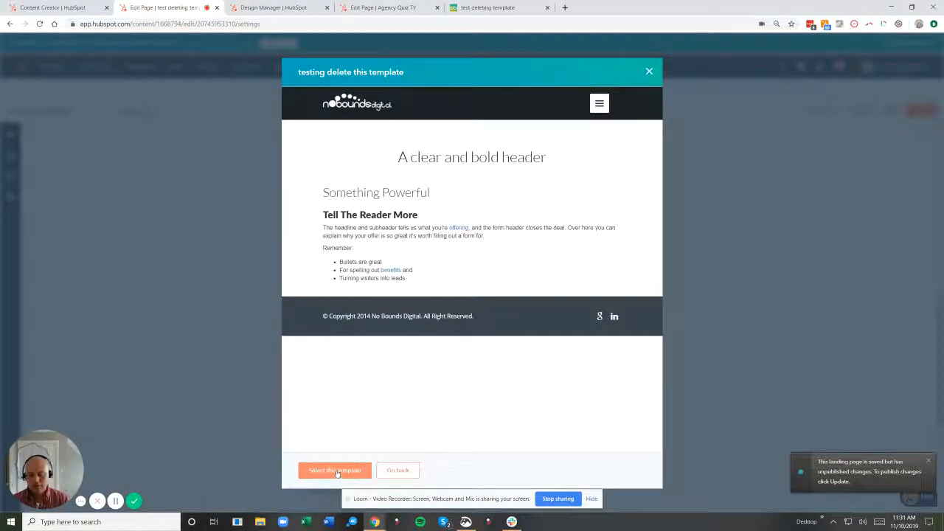
click(336, 470)
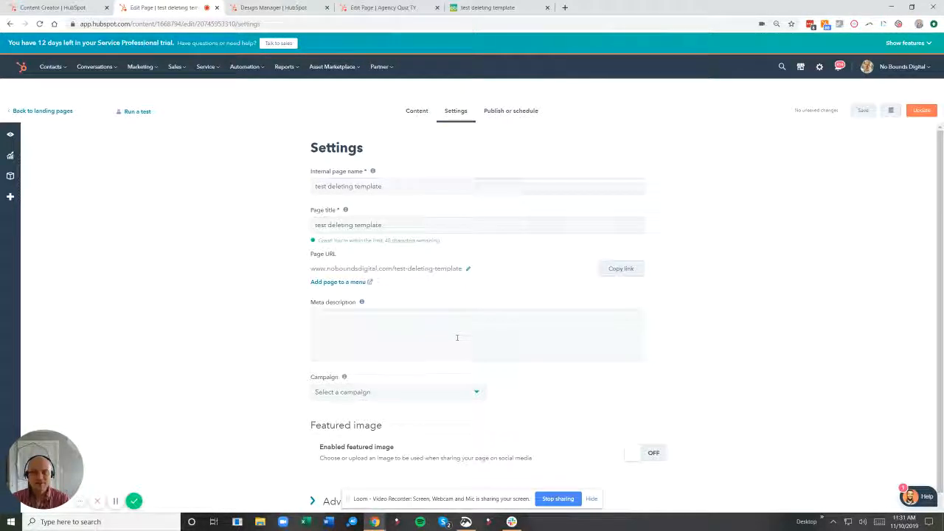
click(920, 111)
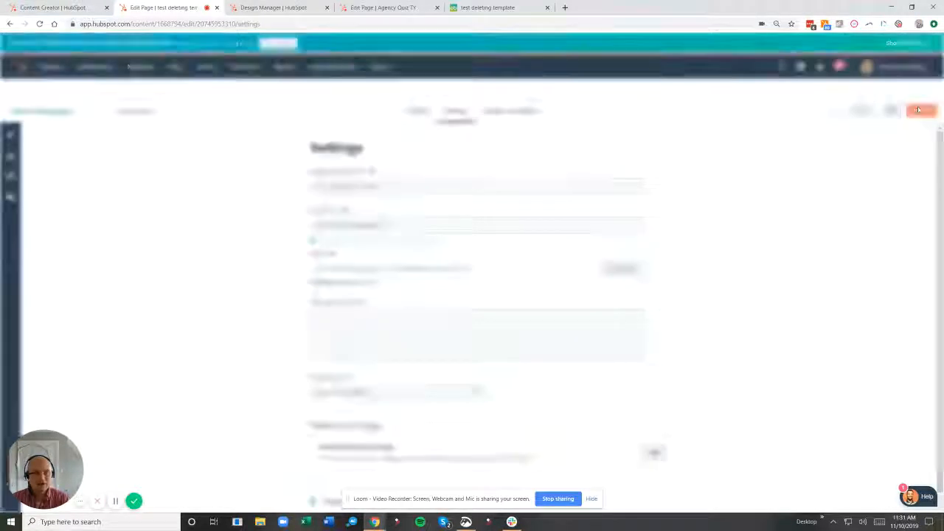
click(398, 128)
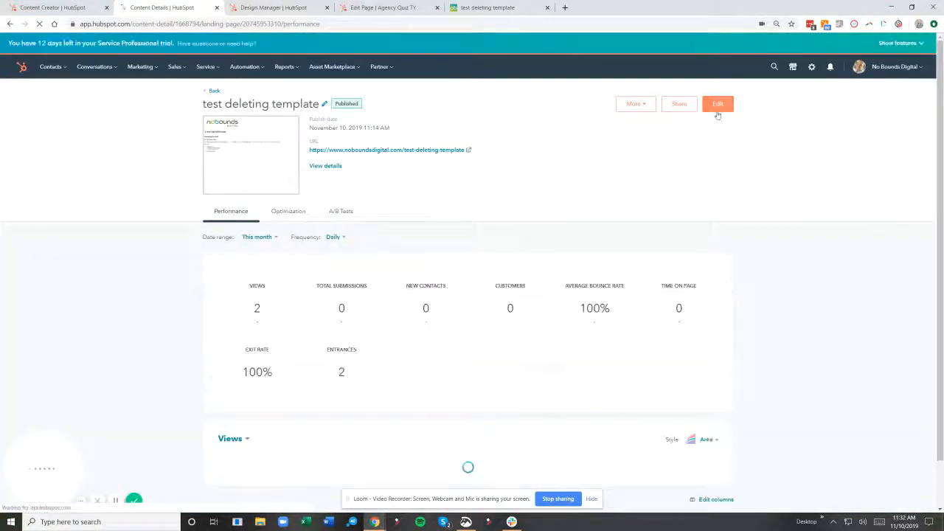
Reopen the delete dialog for the testing delete this template template to check its usage again, then cancel.
click(272, 7)
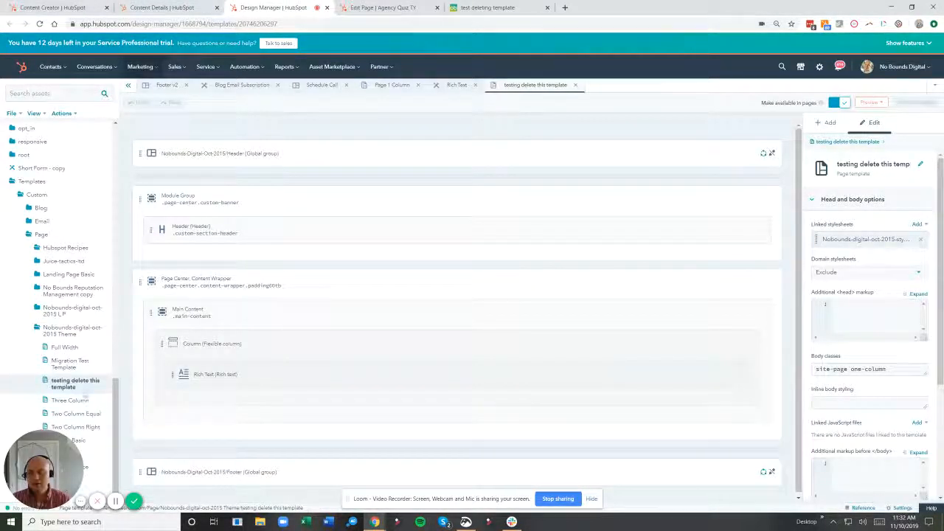
right_click(79, 390)
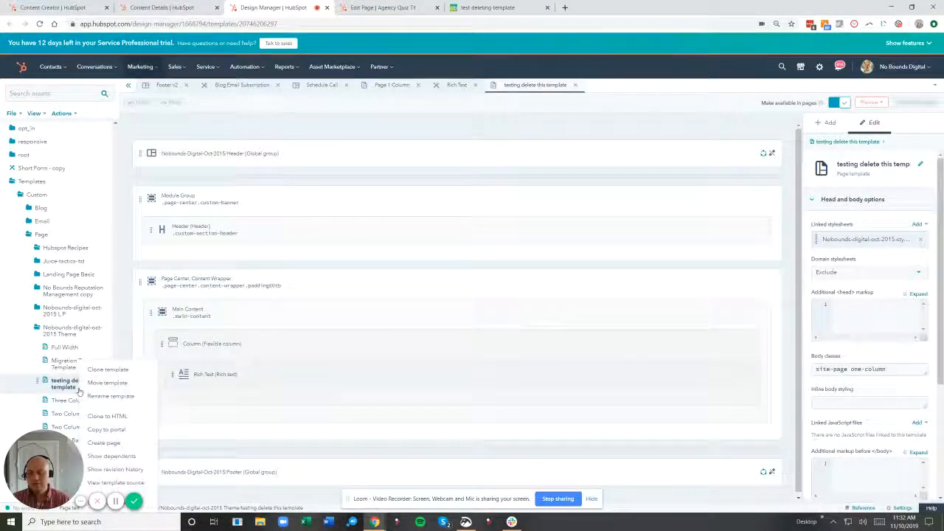
click(153, 506)
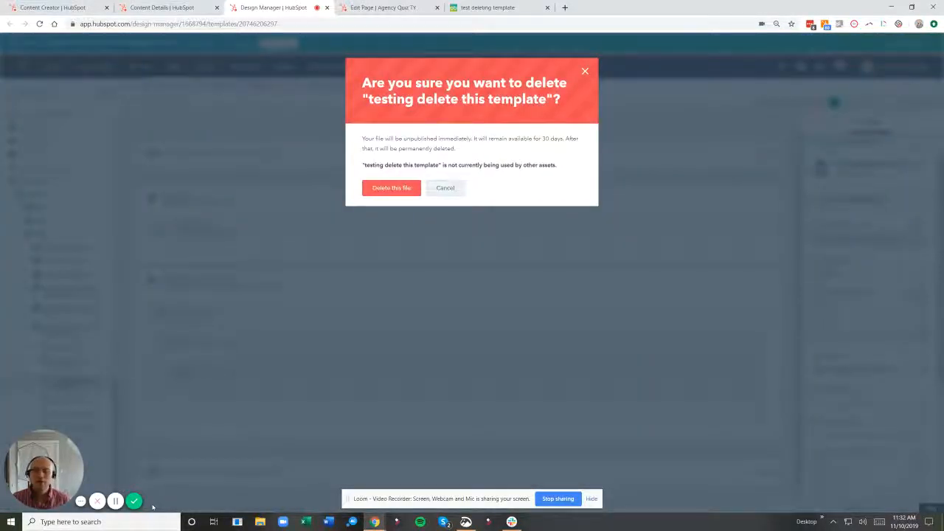
click(445, 188)
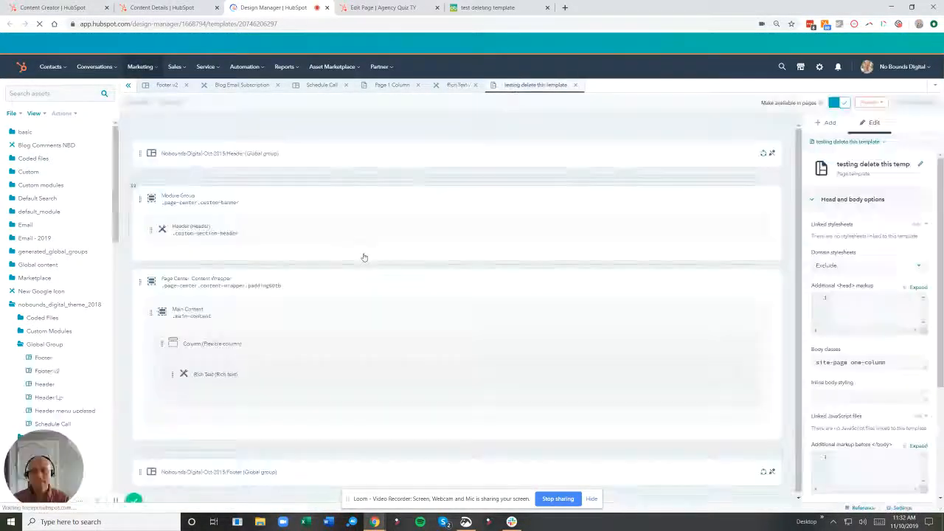
Delete the testing delete this template template, ticking the confirmation that you are sure you want to delete it.
key(ctrl+f)
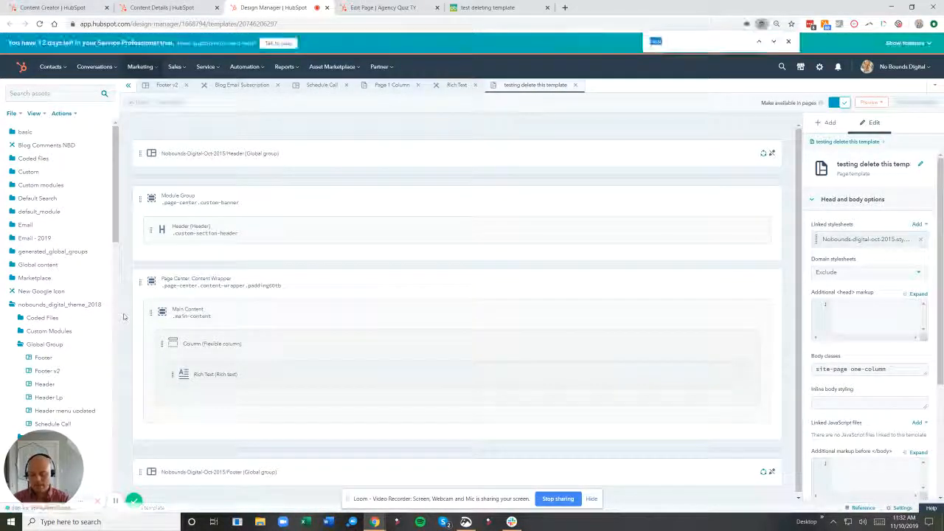
text(testing)
key(Return)
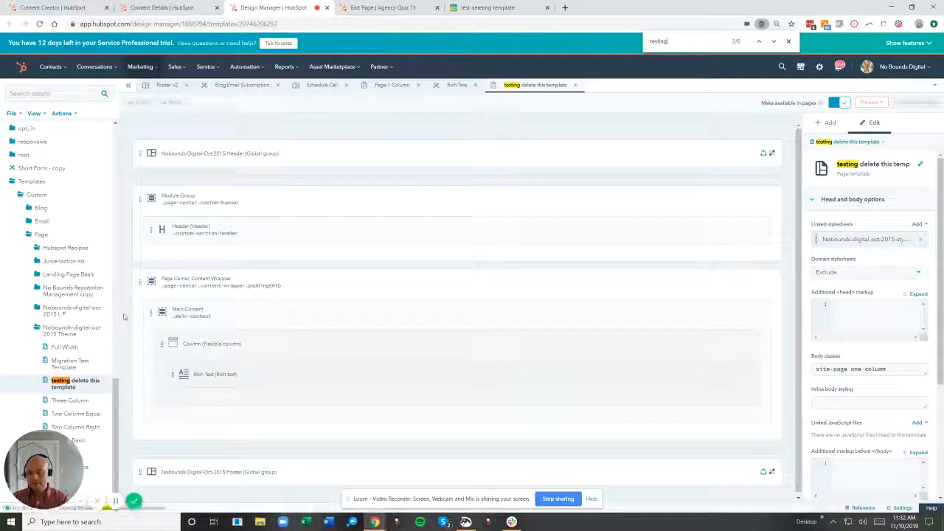
right_click(87, 382)
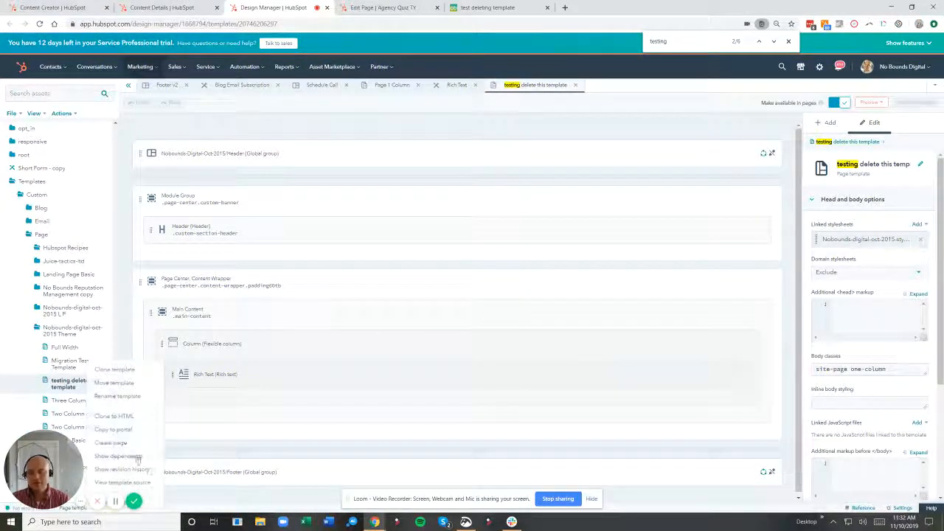
click(150, 504)
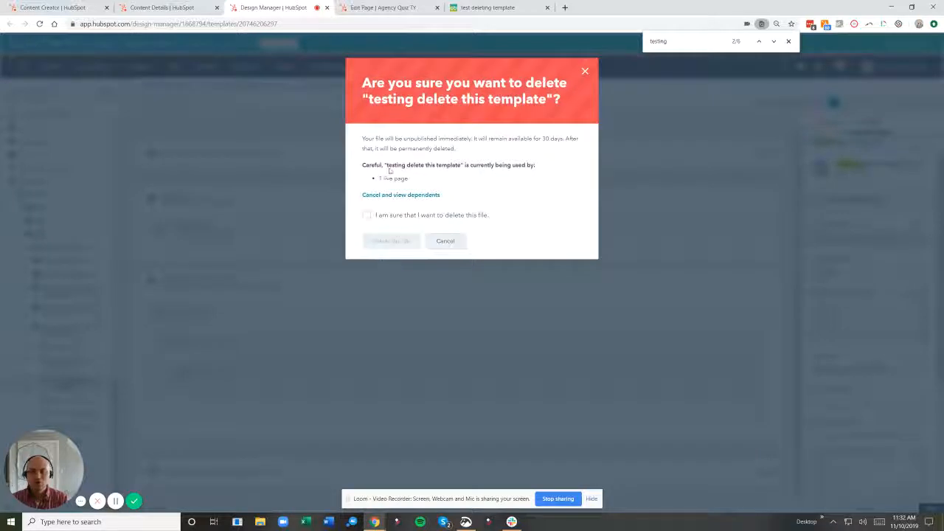
drag(374, 164, 460, 181)
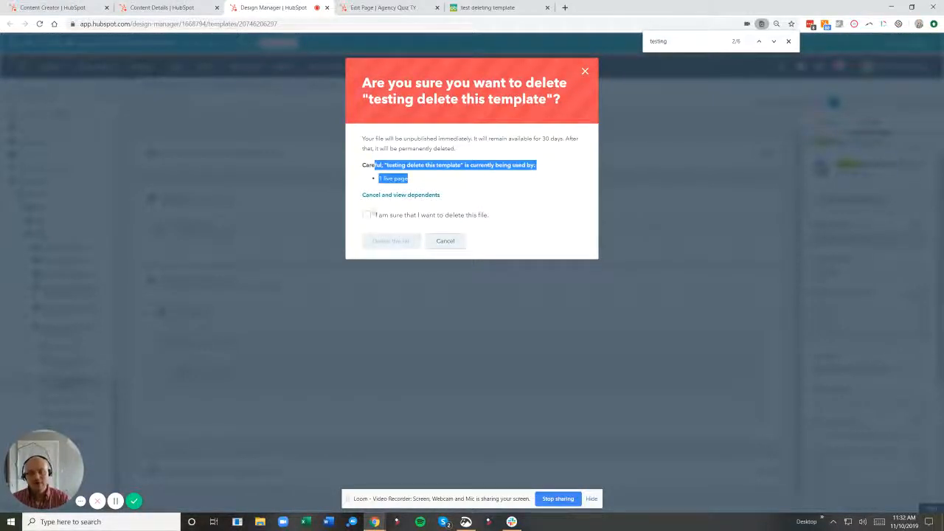
click(366, 214)
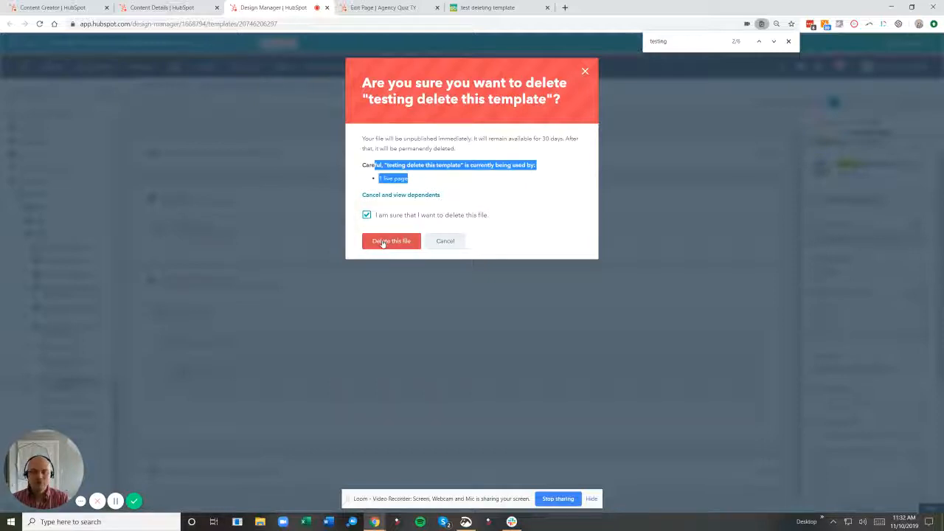
click(384, 242)
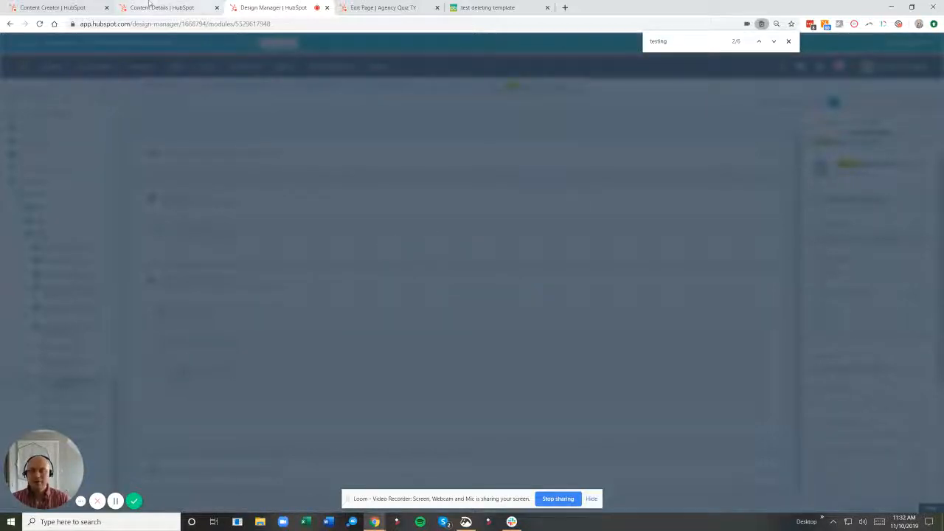
Reload the test deleting template page and open it in the editor to check its template.
click(149, 6)
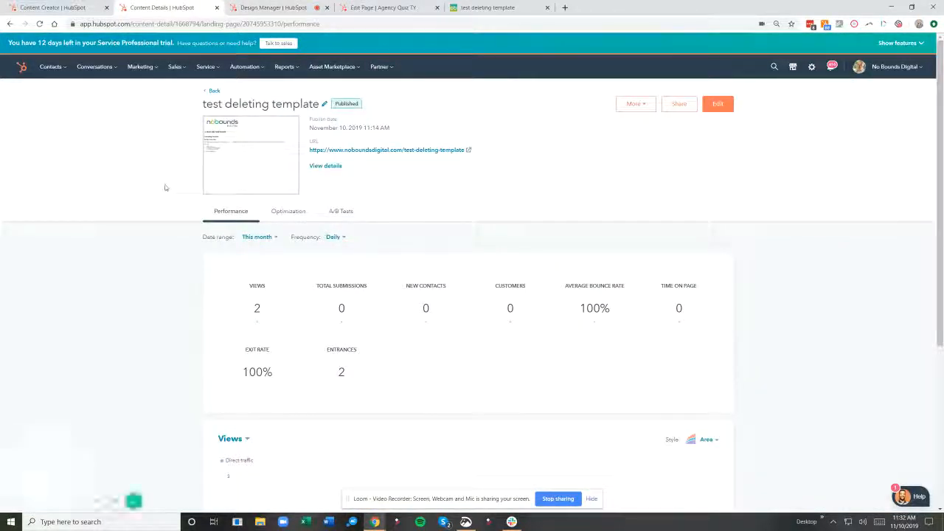
key(F5)
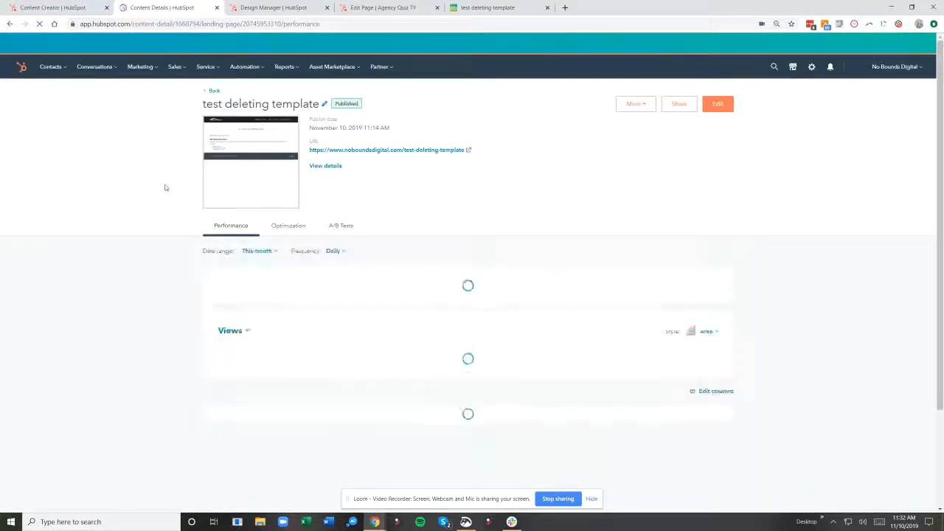
click(716, 104)
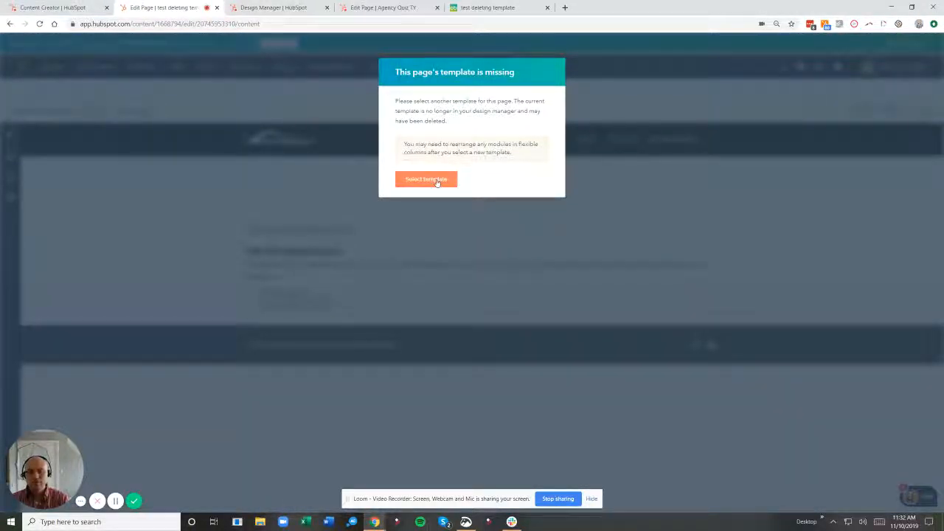
click(437, 182)
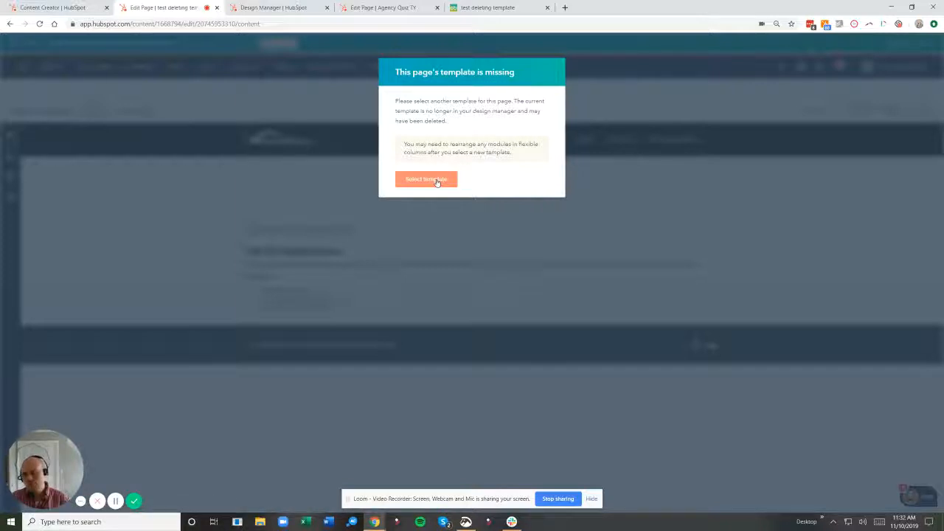
Open the Full Width LP template in the Nobounds-digital-oct-2015 LP folder and check its usage in the delete dialog, then cancel.
click(295, 8)
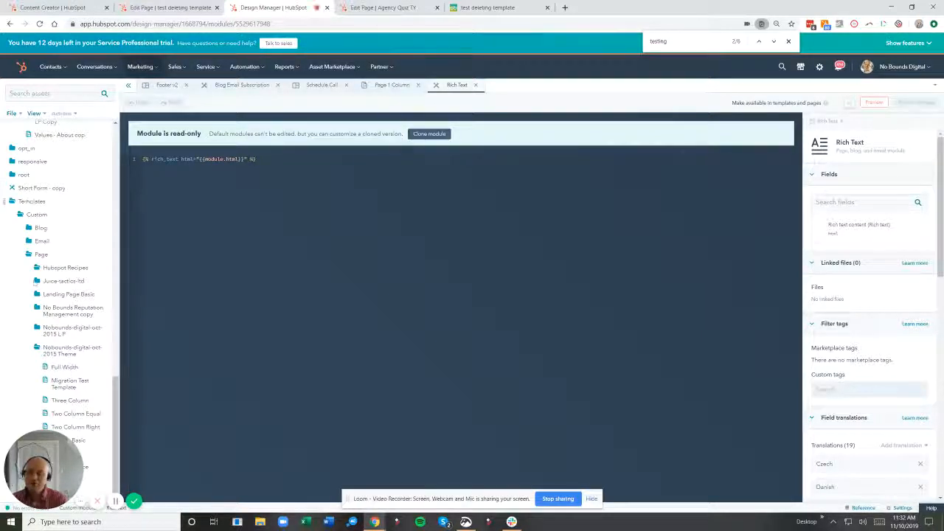
click(65, 332)
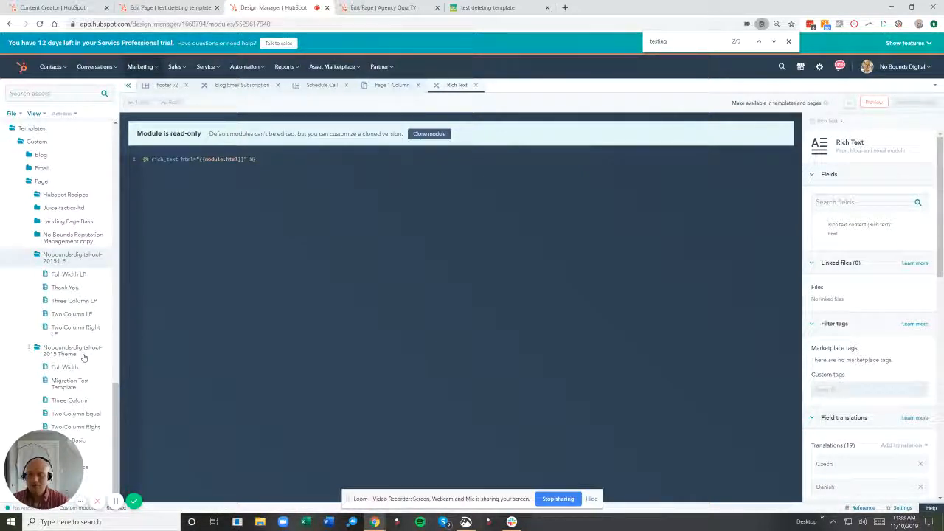
click(67, 277)
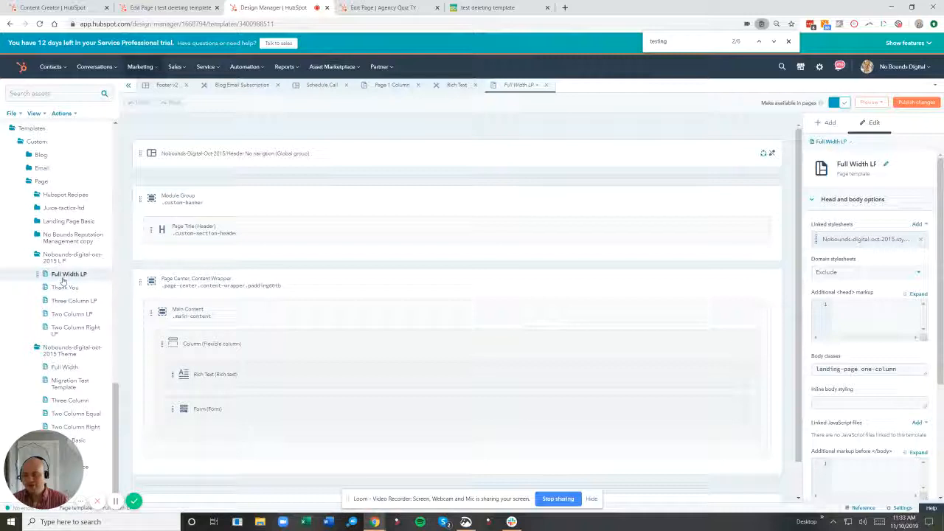
right_click(66, 278)
click(96, 422)
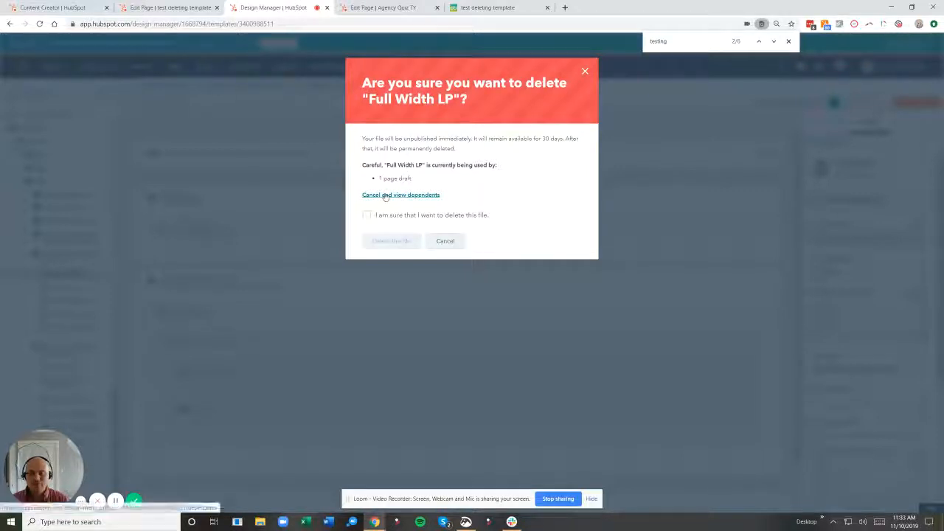
click(438, 245)
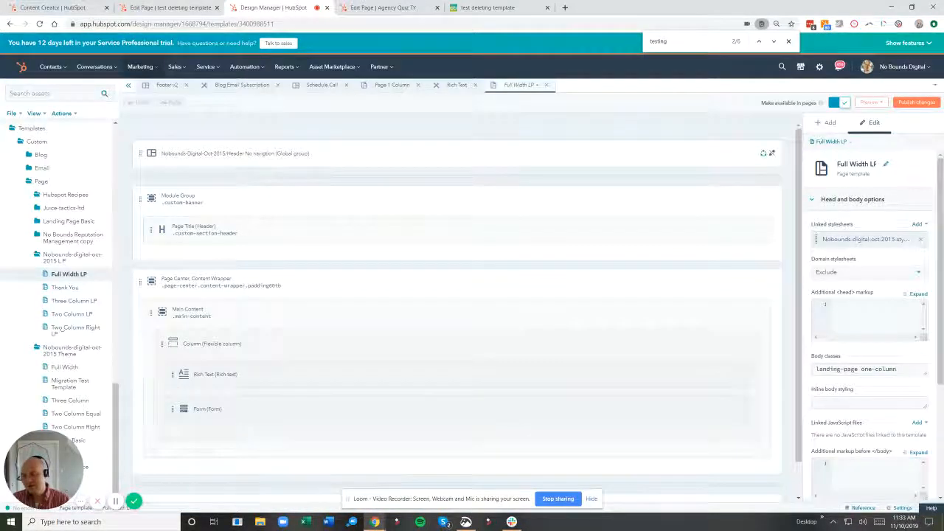